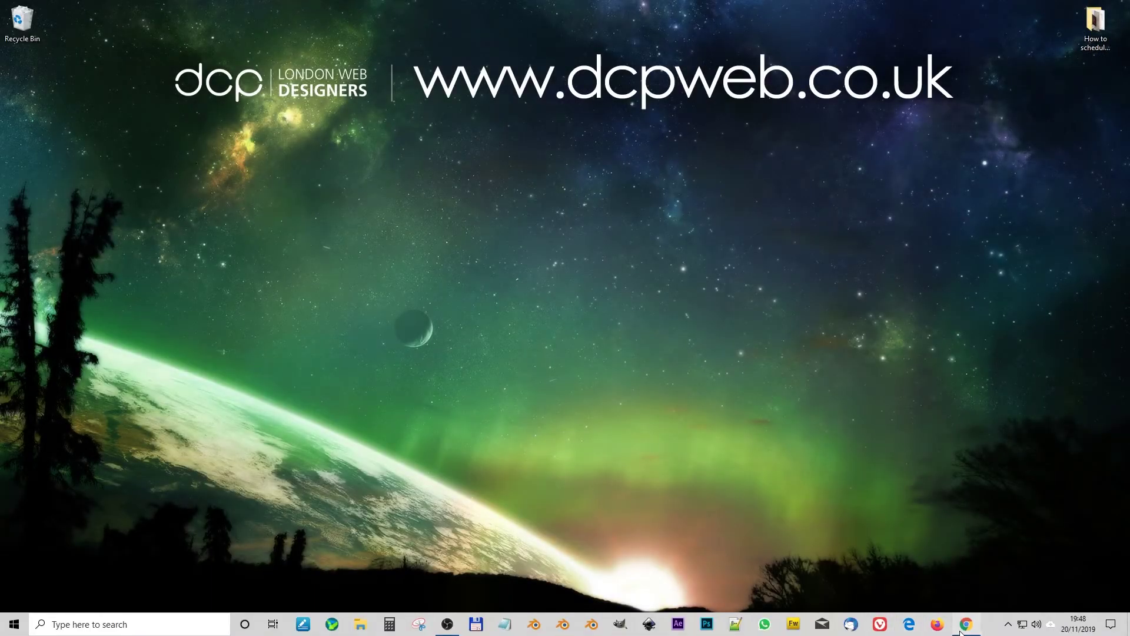
Step: Go from the business Page's Videos section to its Video Library and into Creator Studio
click(961, 633)
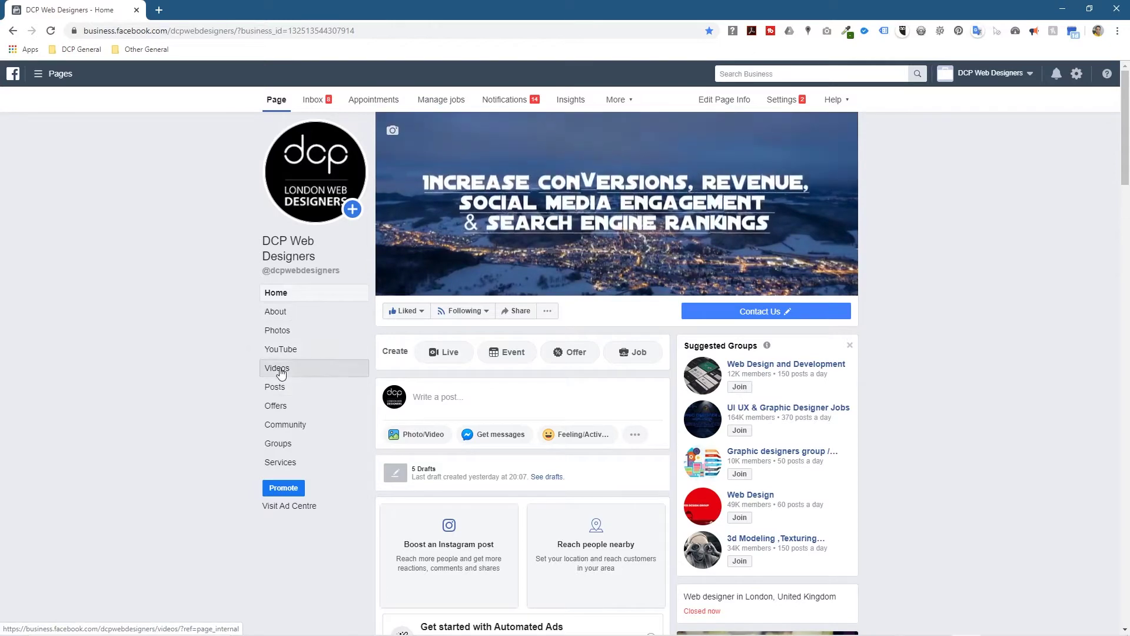
click(277, 369)
scroll(702, 450, down, 8)
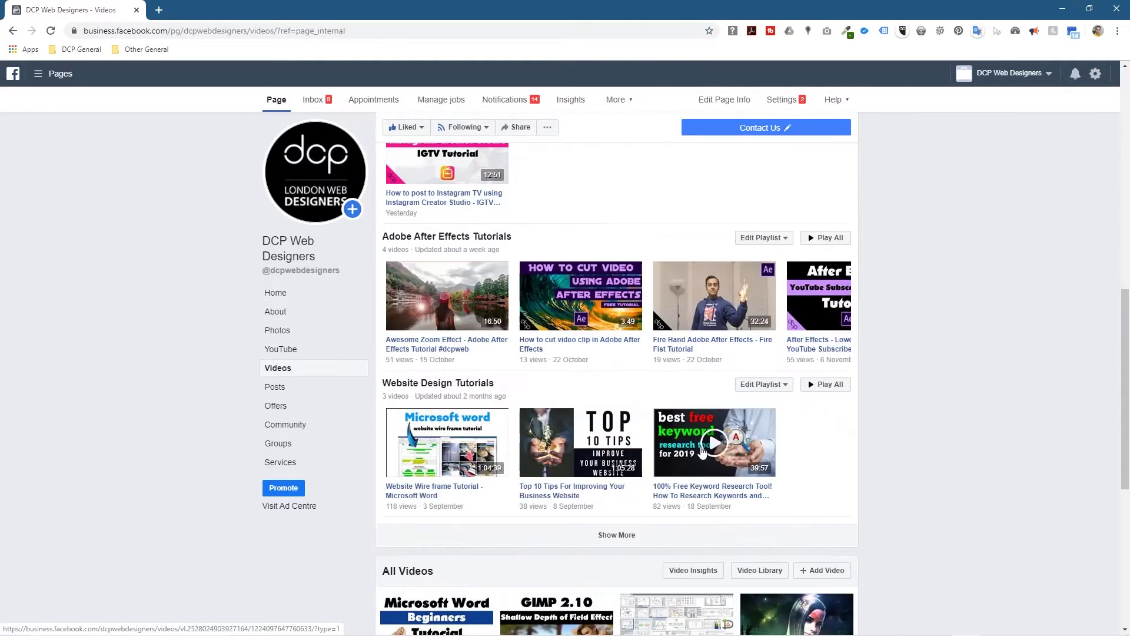
scroll(702, 450, down, 3)
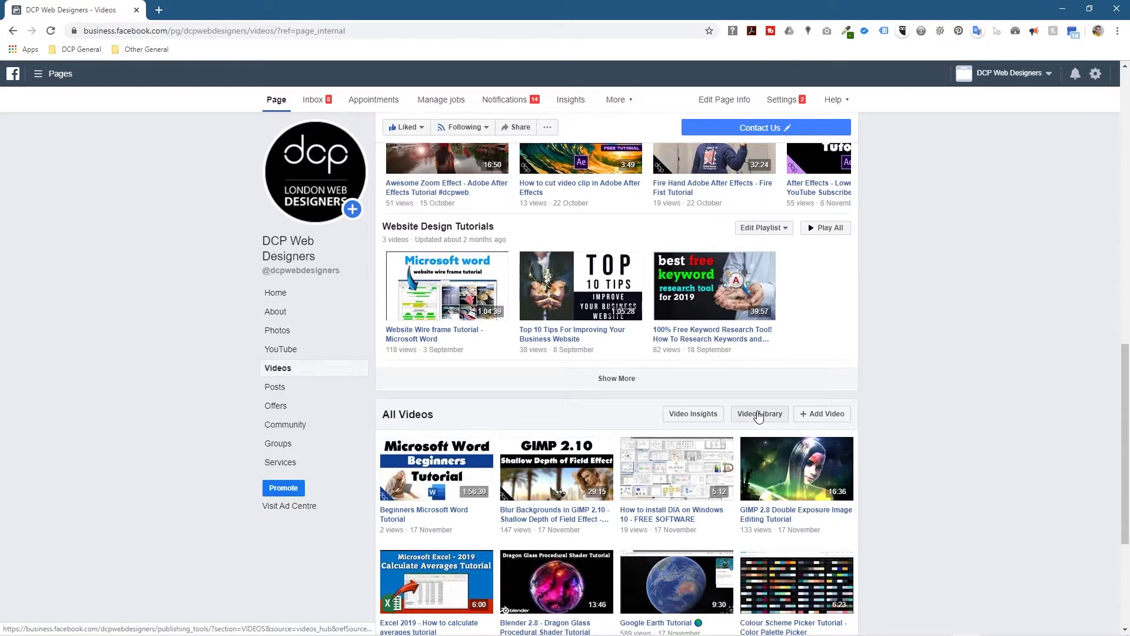
click(759, 414)
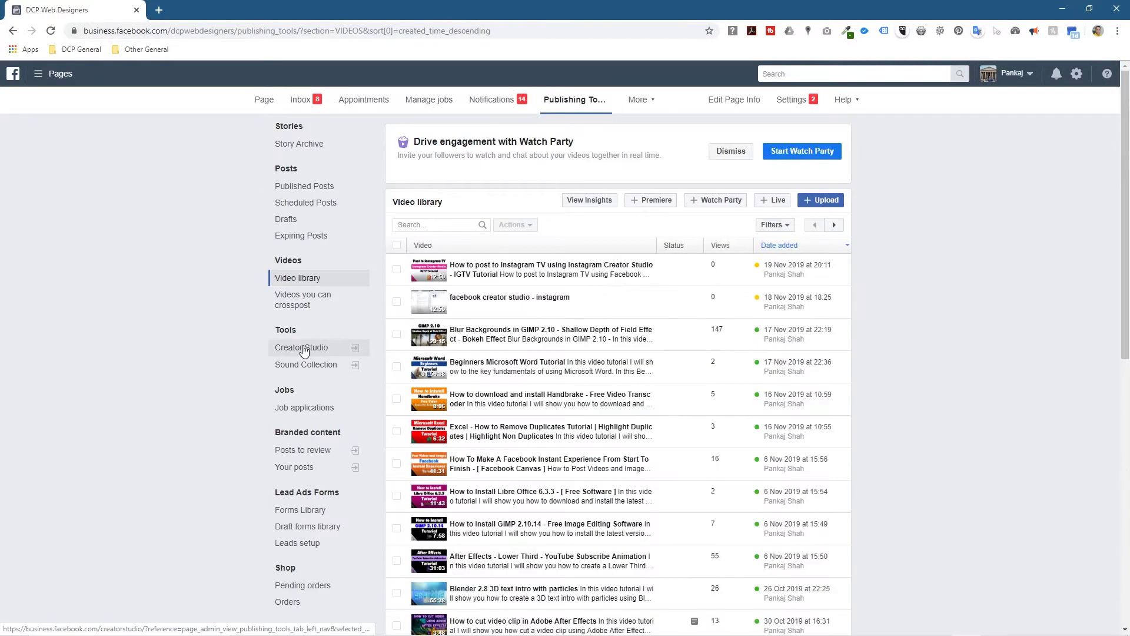
click(302, 348)
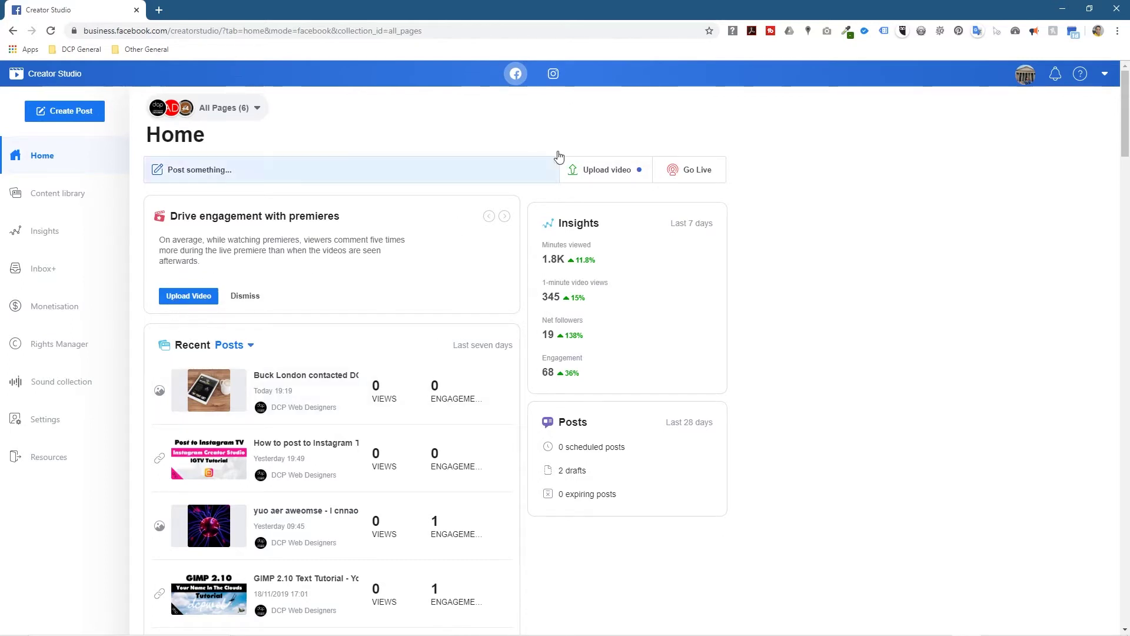
Step: Switch Creator Studio to the Instagram account's posts and open a new browser tab
click(554, 75)
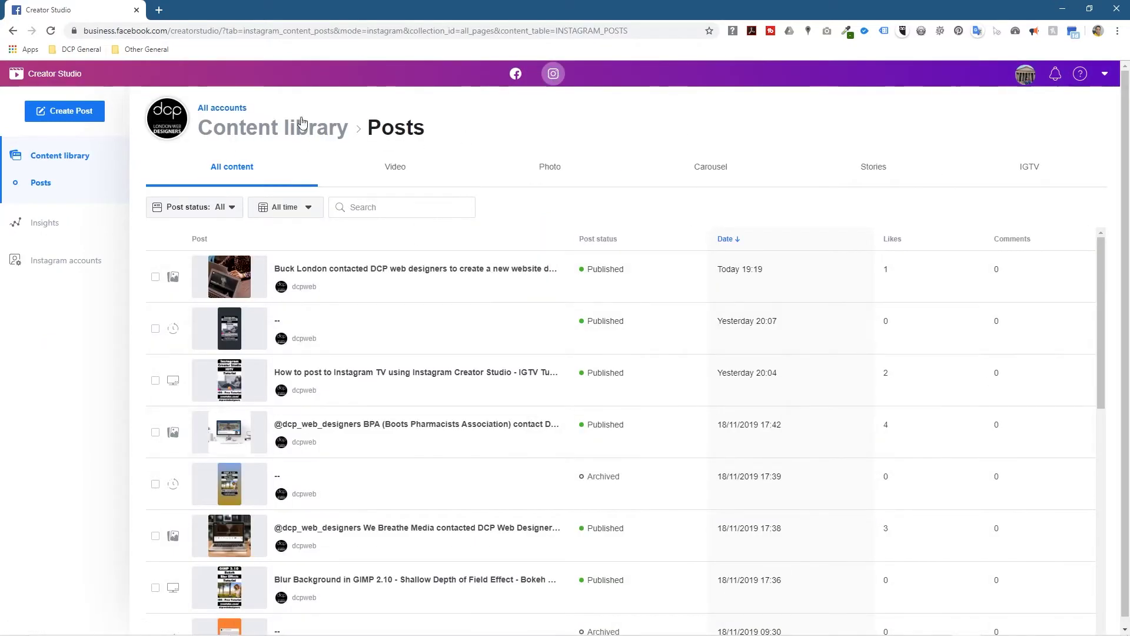
key(ctrl+t)
Step: Load the business's Instagram profile in the new tab, browse it, then return to Creator Studio
text(i)
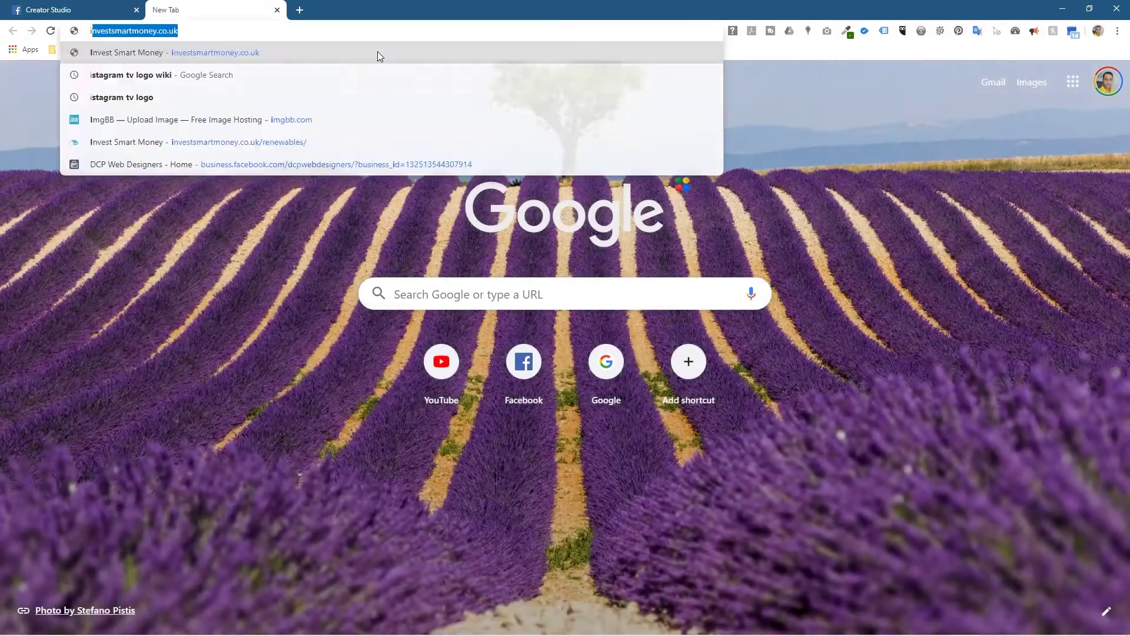
text(nstagram.com/dcp_web_designers/)
key(Return)
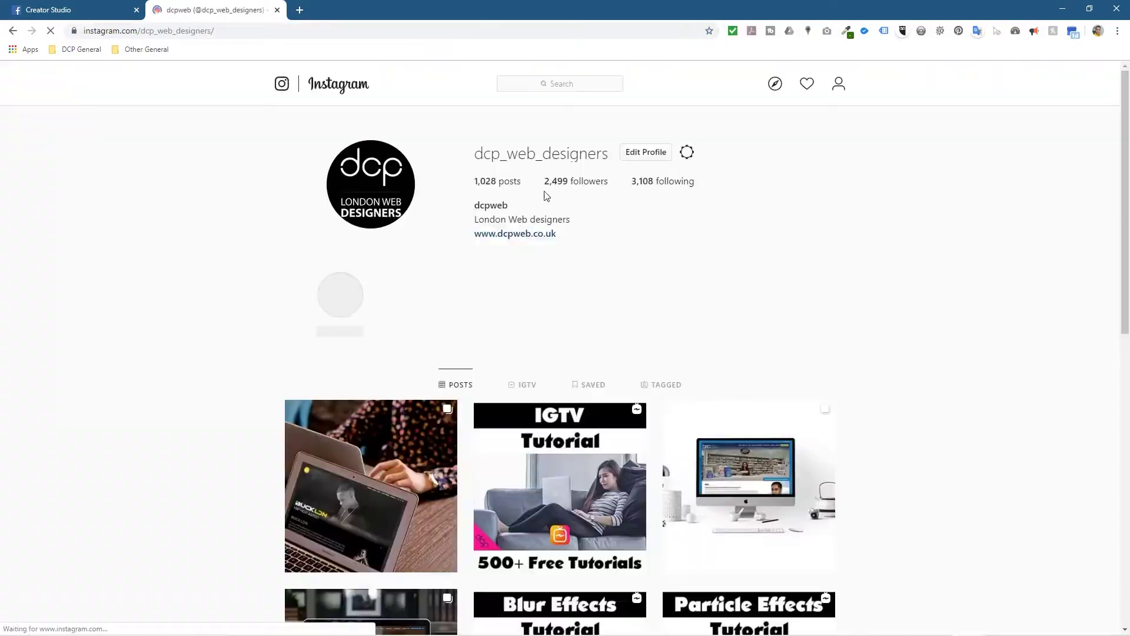
scroll(447, 459, down, 10)
scroll(443, 438, up, 10)
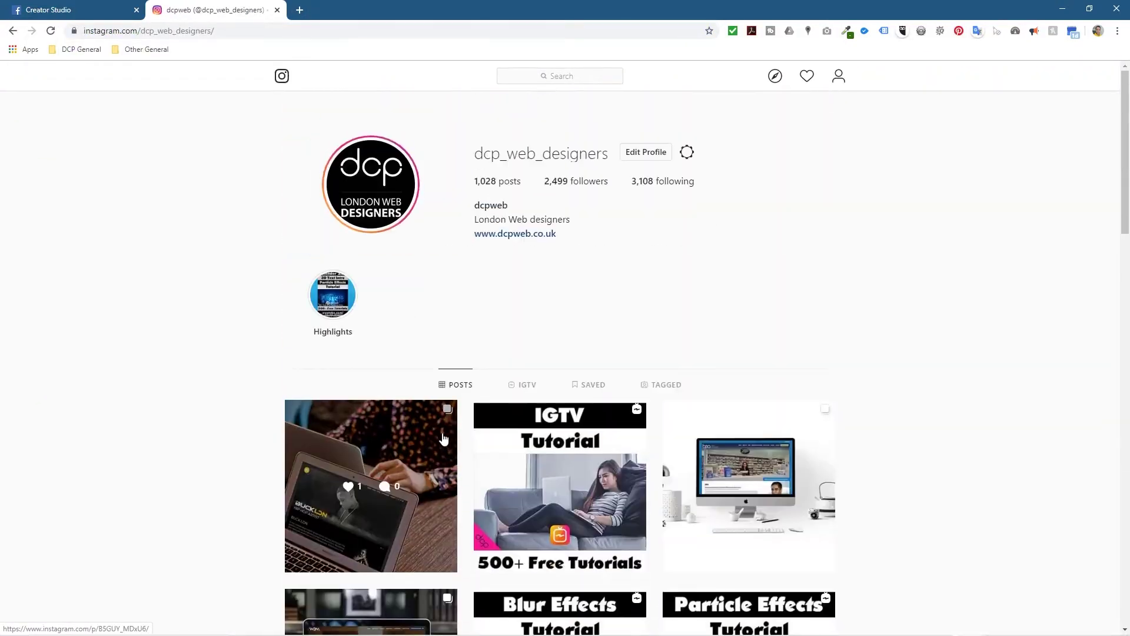
scroll(492, 331, down, 7)
scroll(492, 331, up, 7)
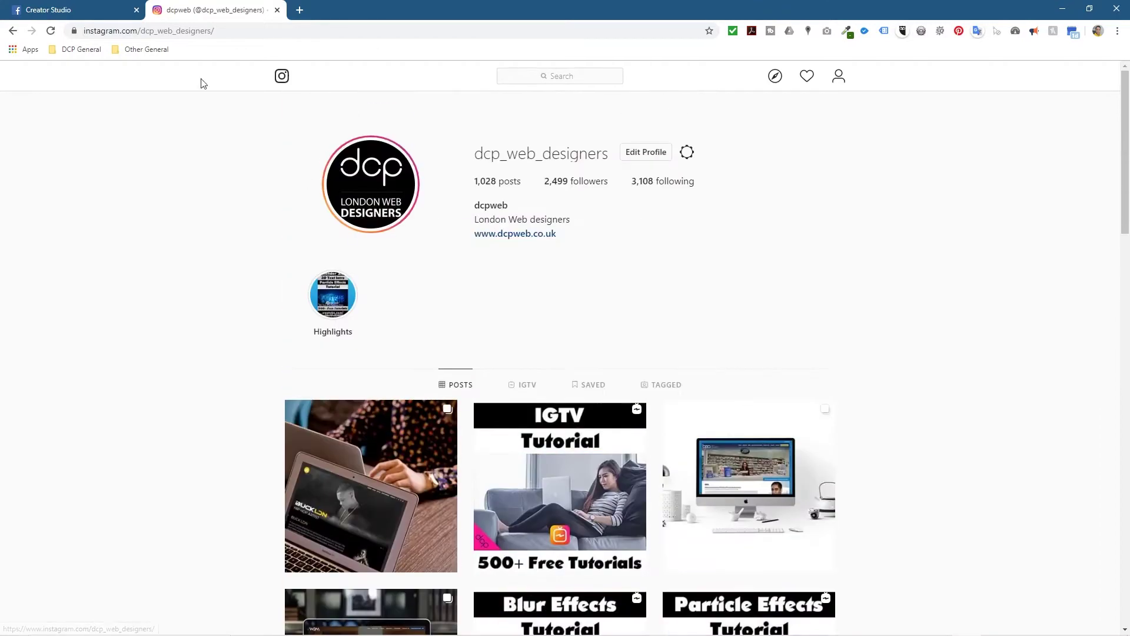
click(74, 9)
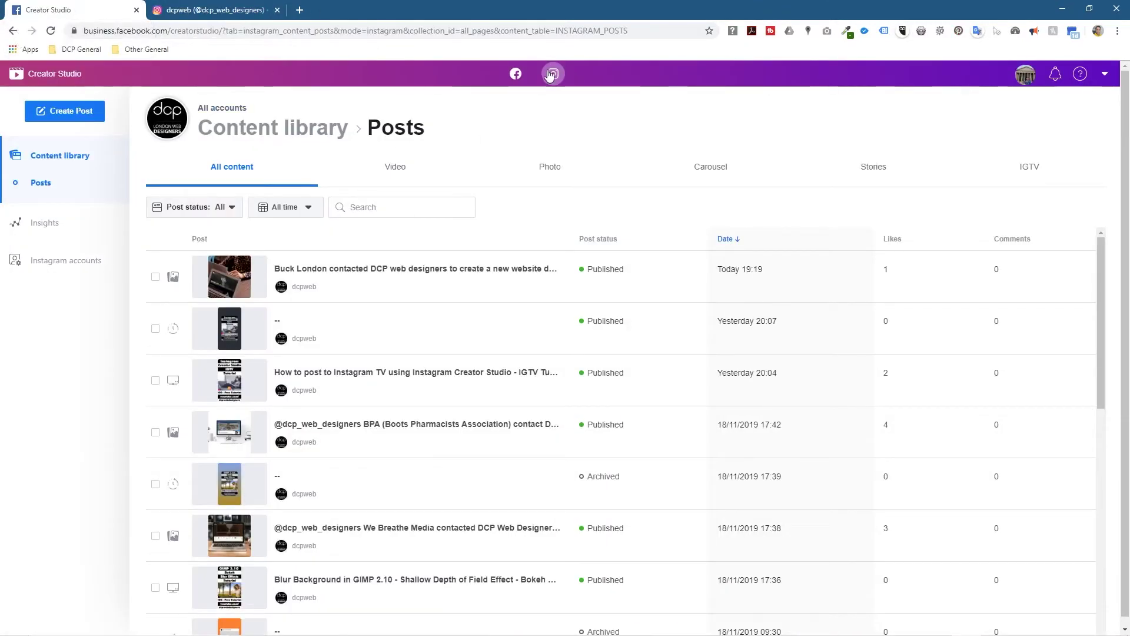
Step: Bring up the Create Post options, check the Instagram profile's IGTV videos and posts grid, then return
click(82, 112)
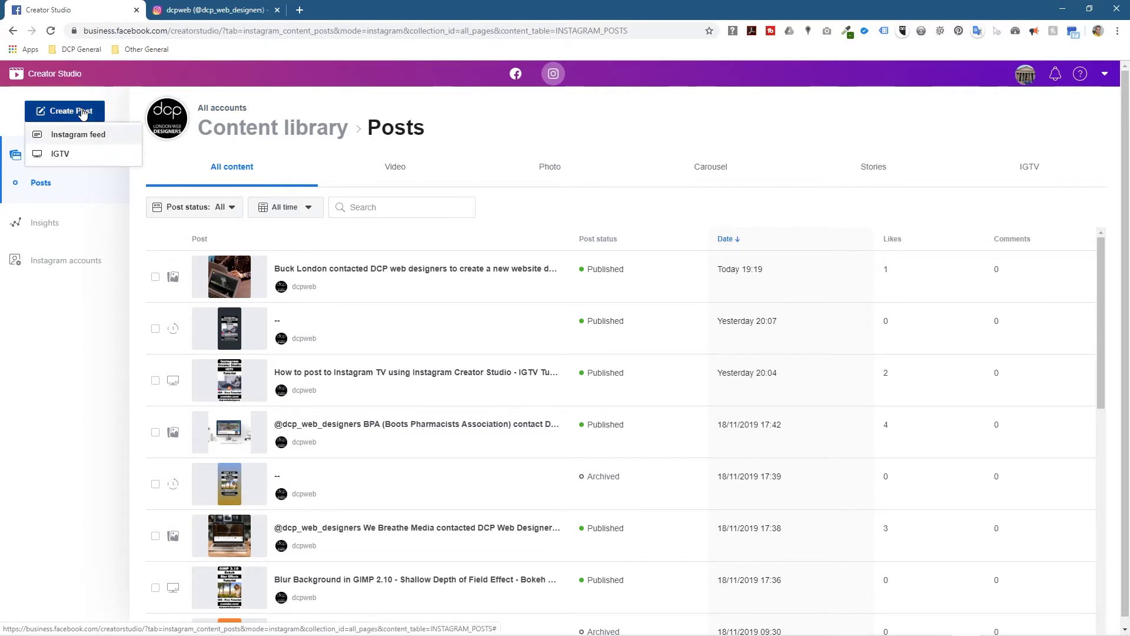
click(60, 155)
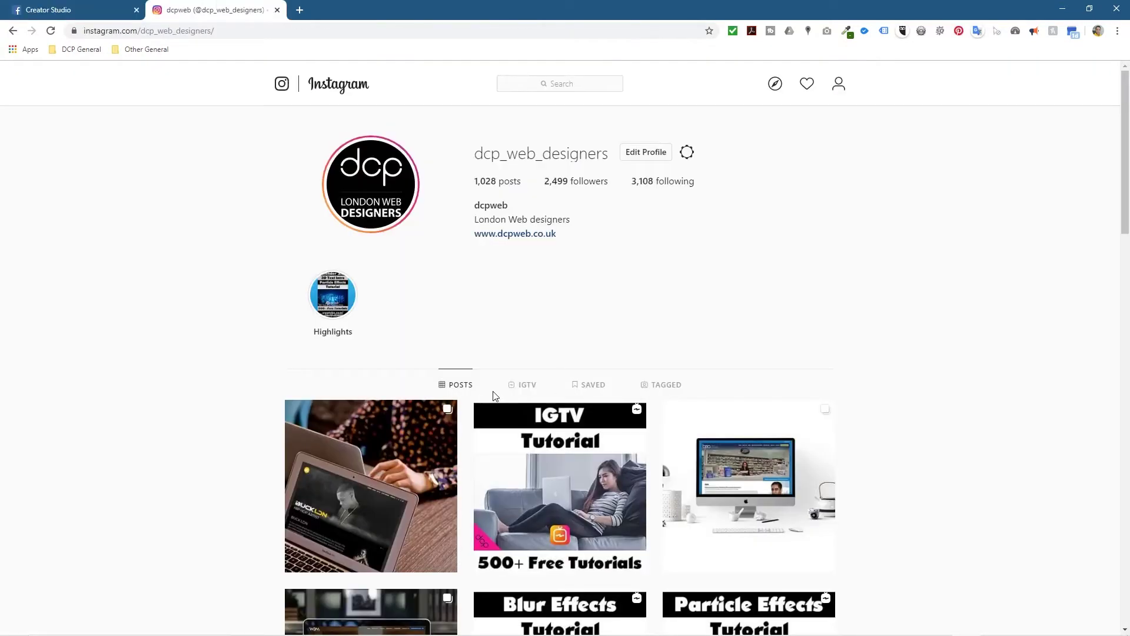
click(524, 387)
scroll(532, 390, down, 4)
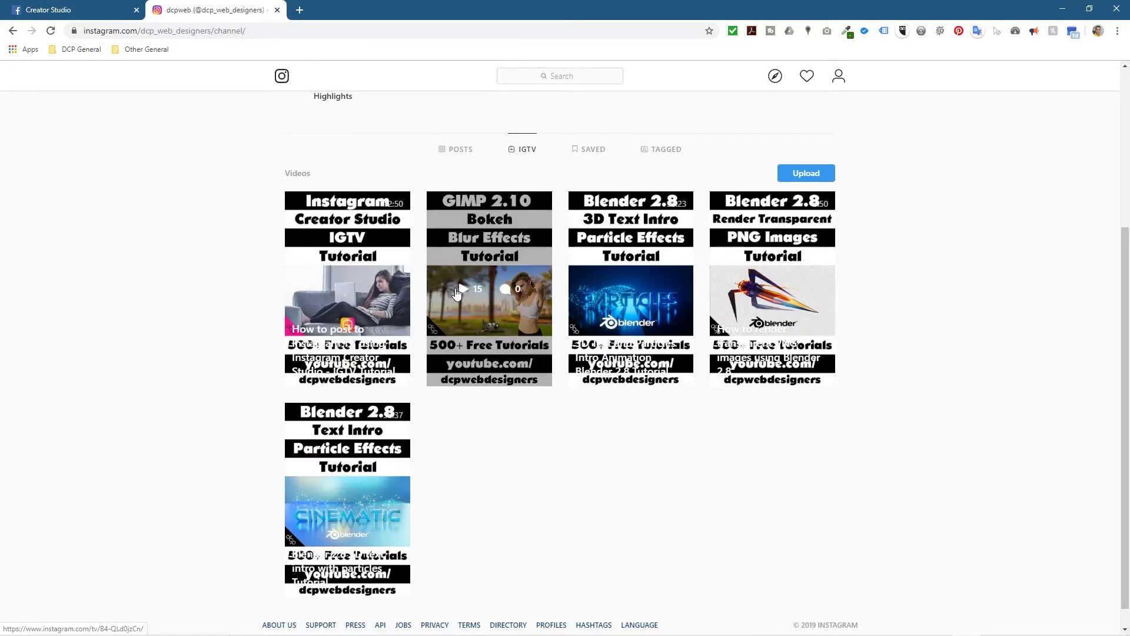
scroll(346, 396, up, 4)
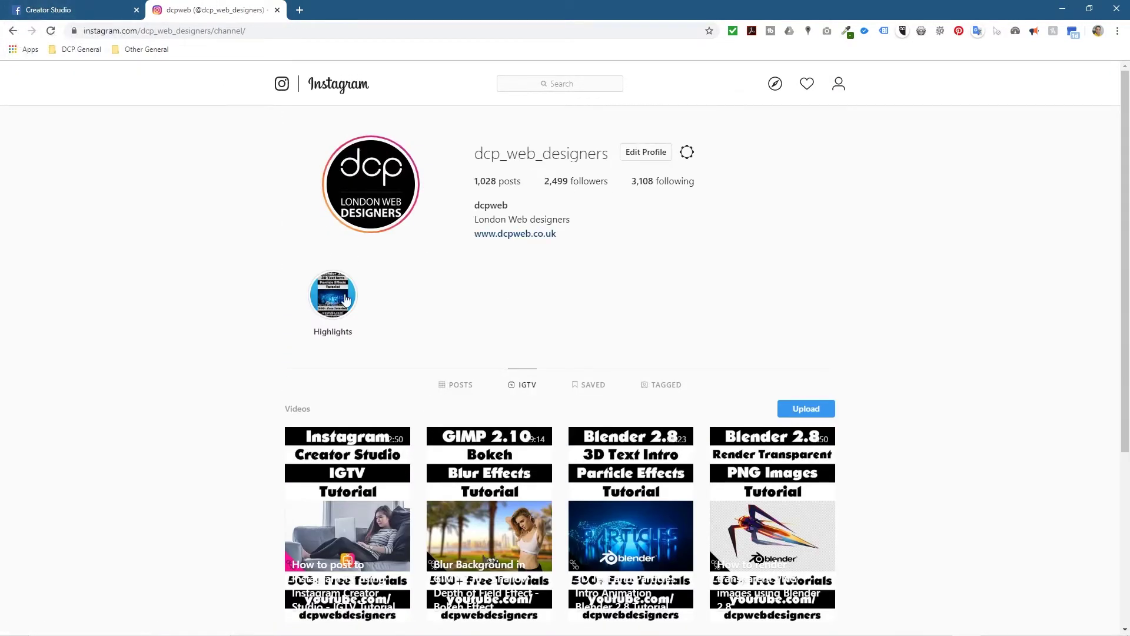
click(453, 389)
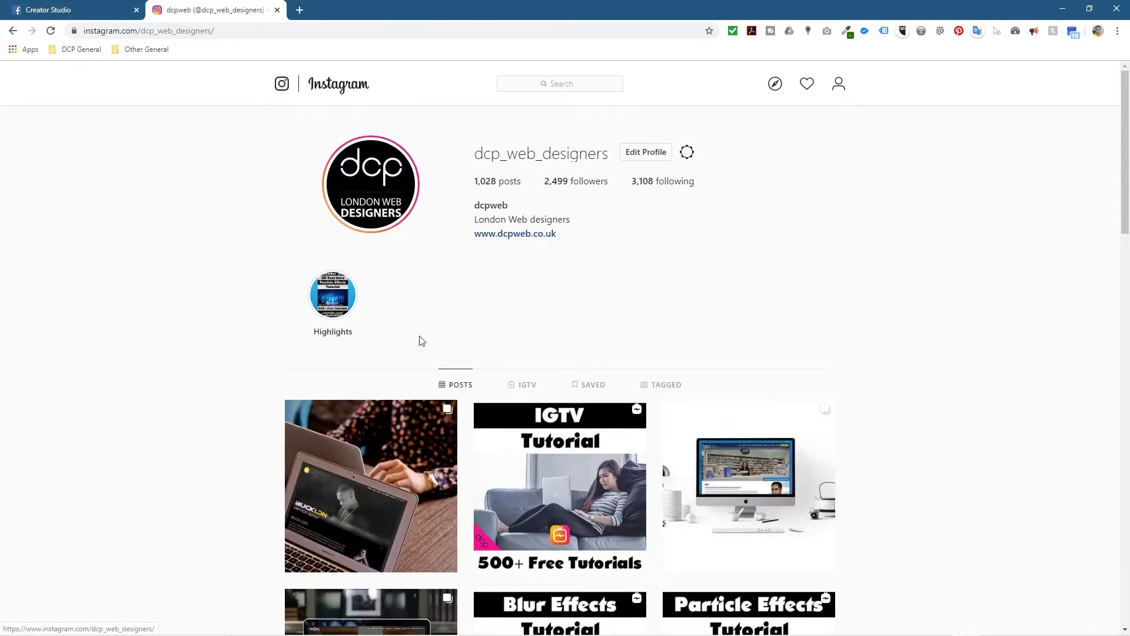
click(96, 9)
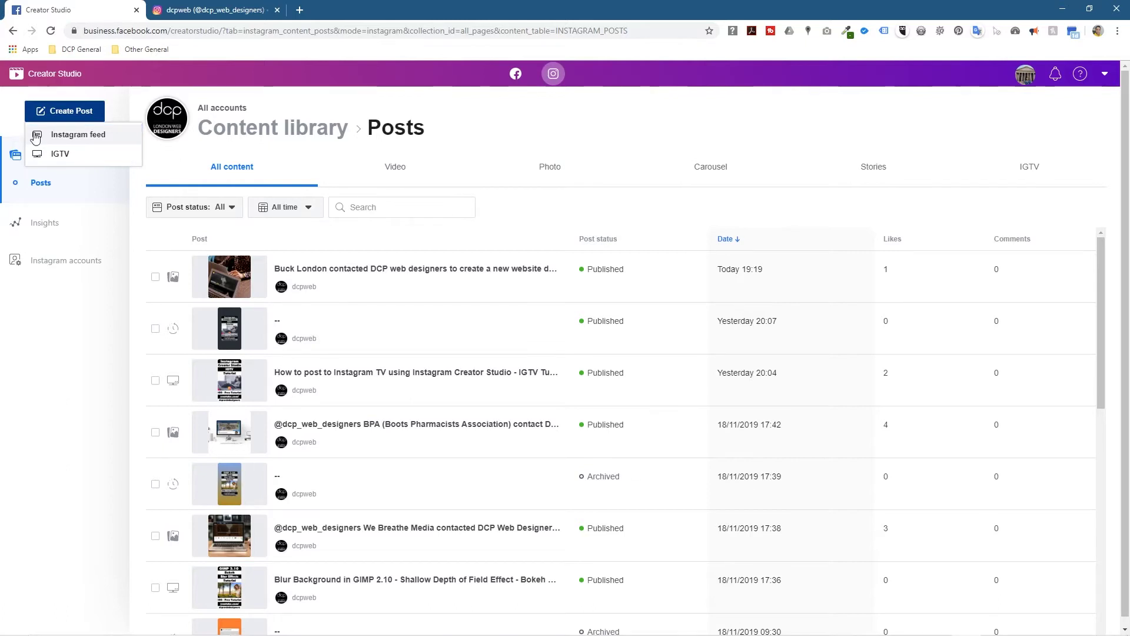
Step: Choose Create Post > Instagram feed to get a blank Post to Instagram composer
click(82, 140)
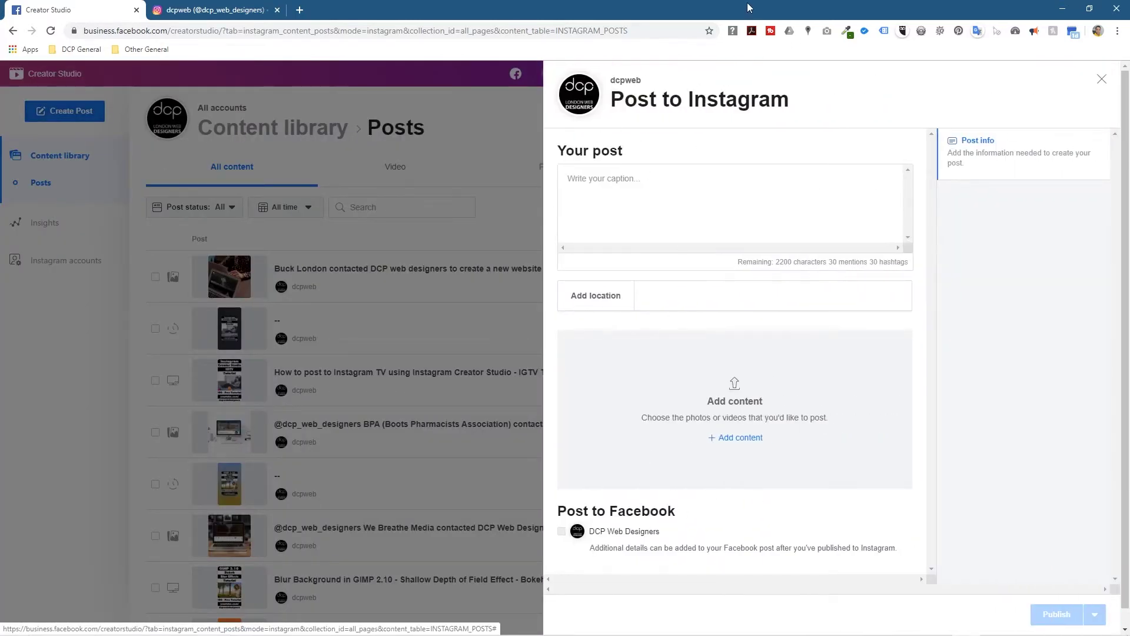
Step: Snap Chrome left and the Bagoyoma project folder right, narrowed, and select Post Text.txt
key(super+Left)
click(1085, 60)
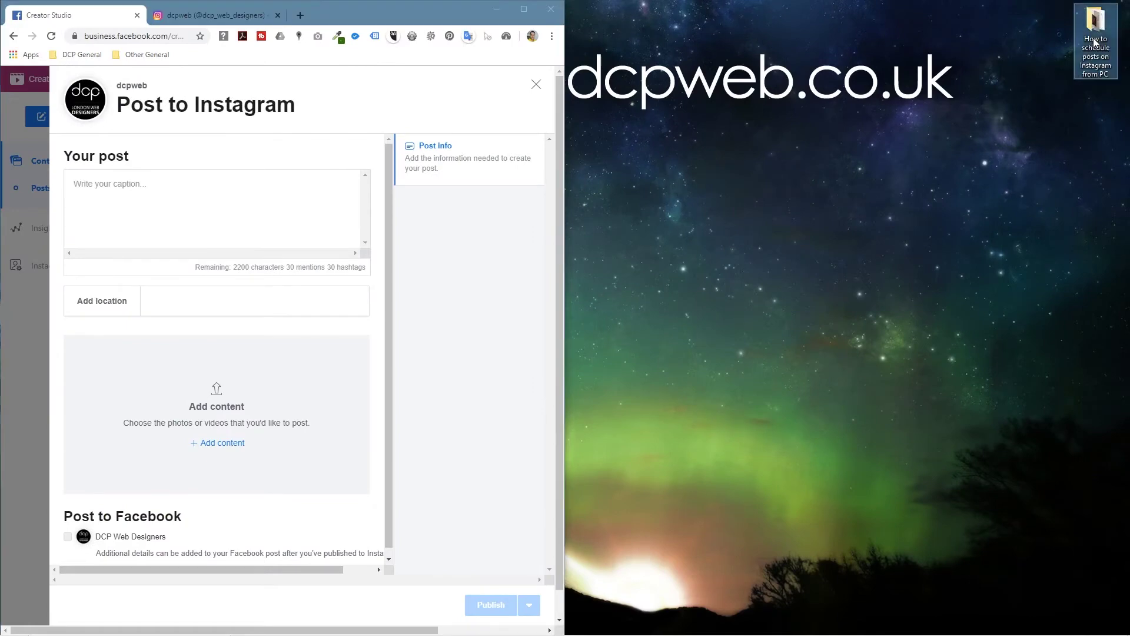
double_click(1094, 42)
key(super+Right)
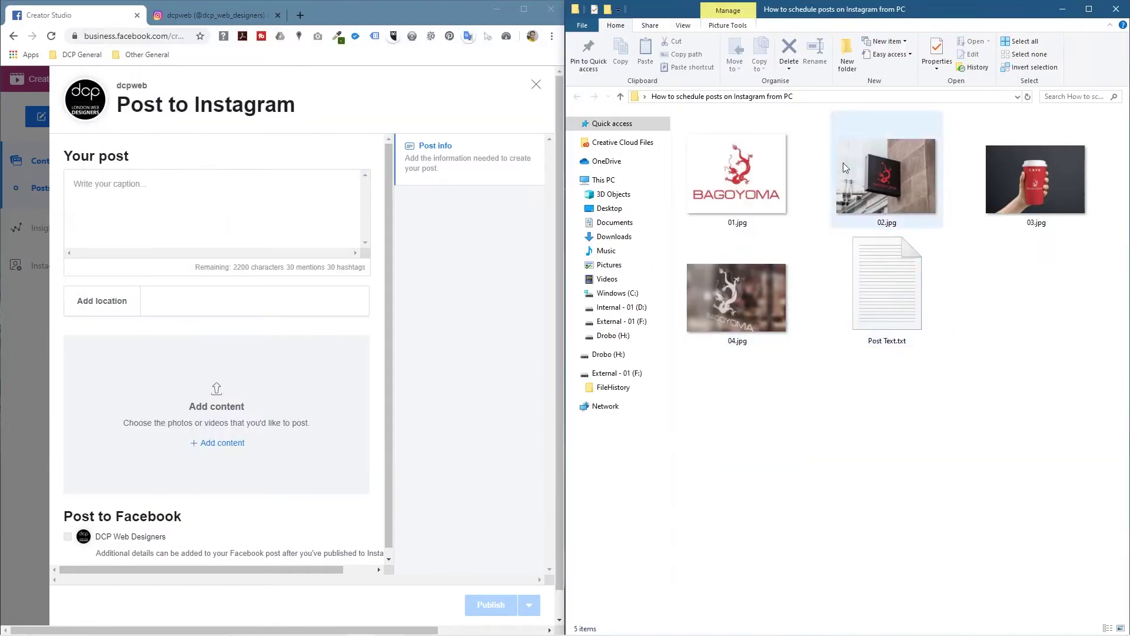
drag(565, 213, 758, 213)
click(766, 181)
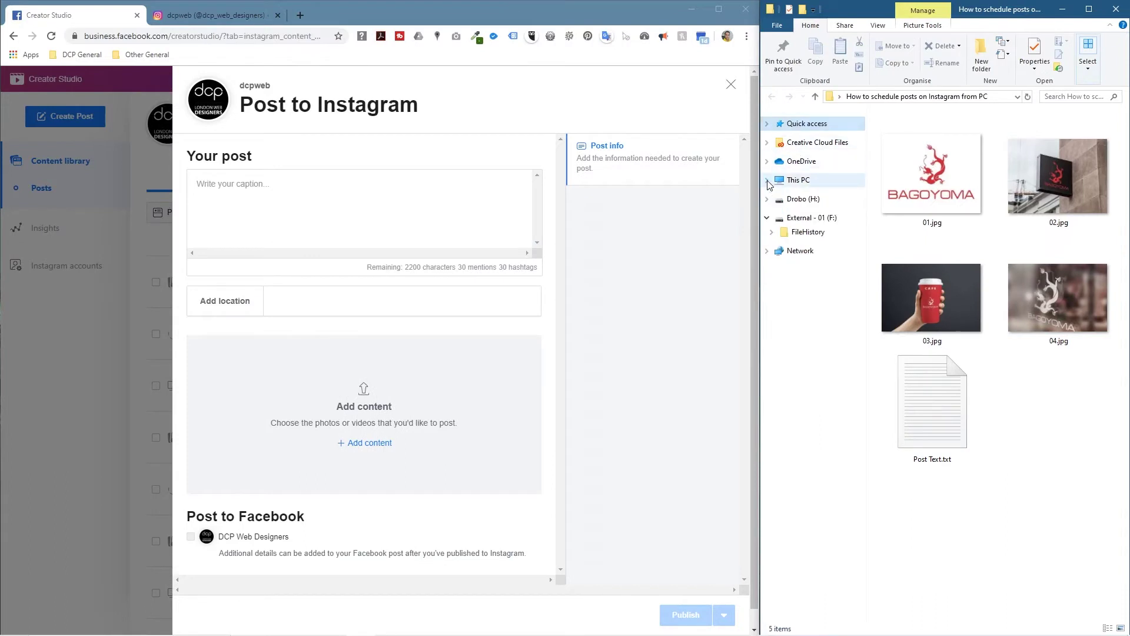
click(1036, 306)
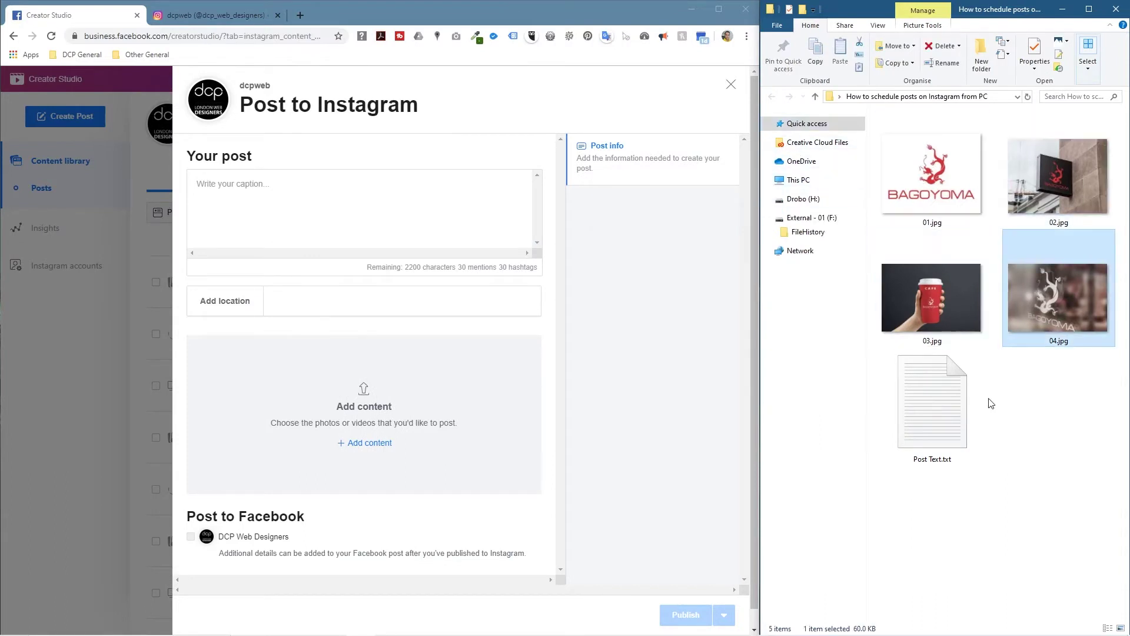
click(938, 394)
Step: Copy the contents of Post Text.txt and paste them into the post caption
double_click(930, 442)
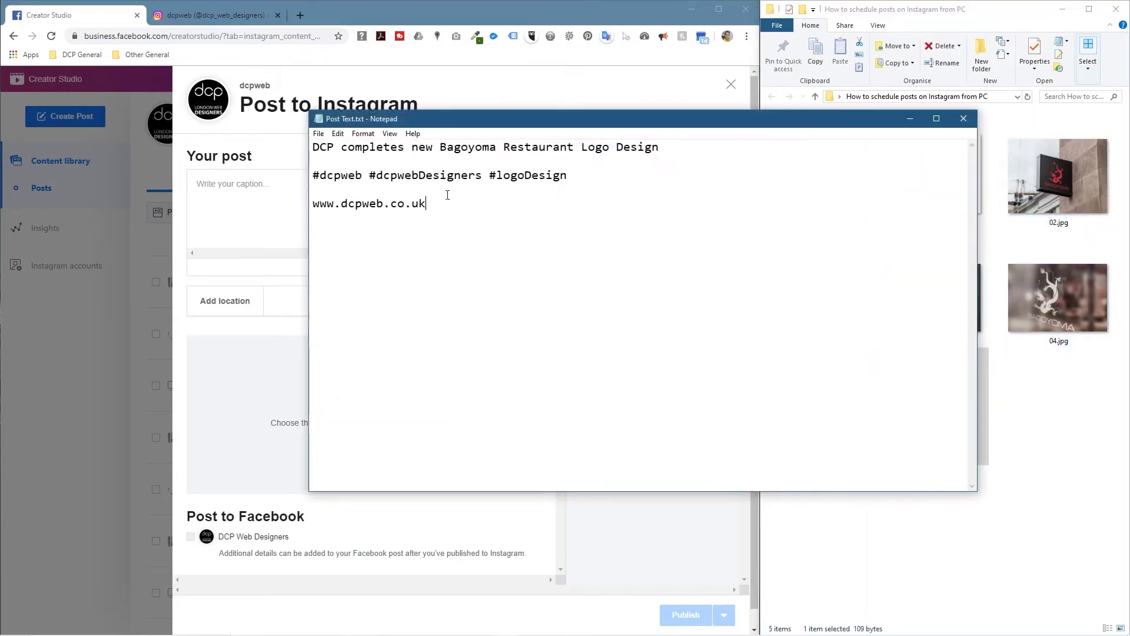
key(ctrl+a)
key(ctrl+c)
click(964, 118)
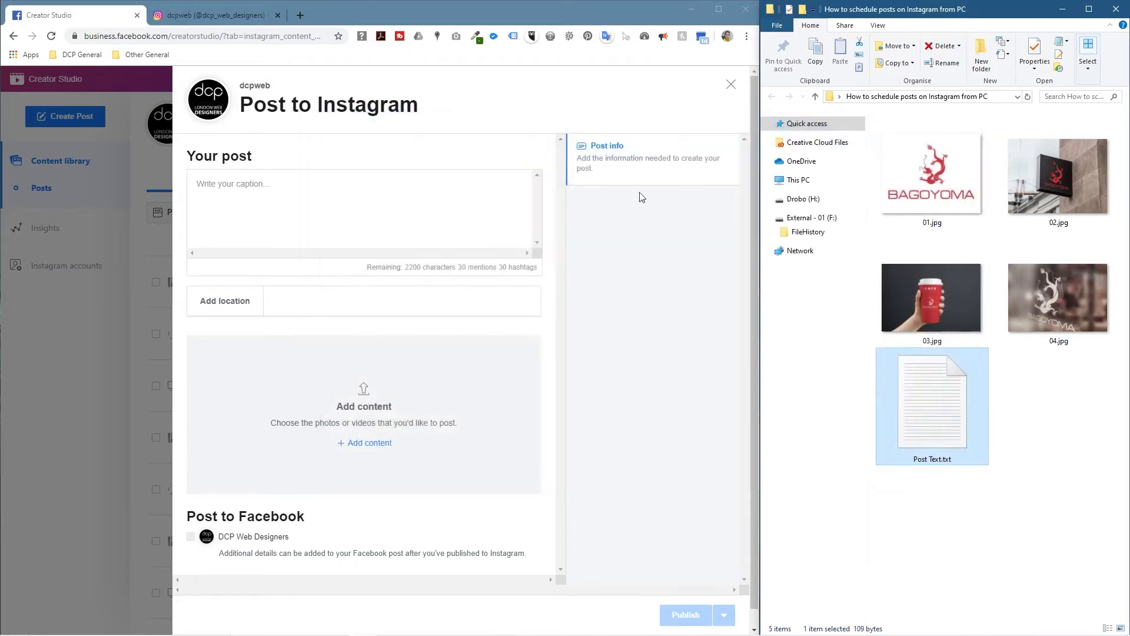
click(312, 193)
key(ctrl+v)
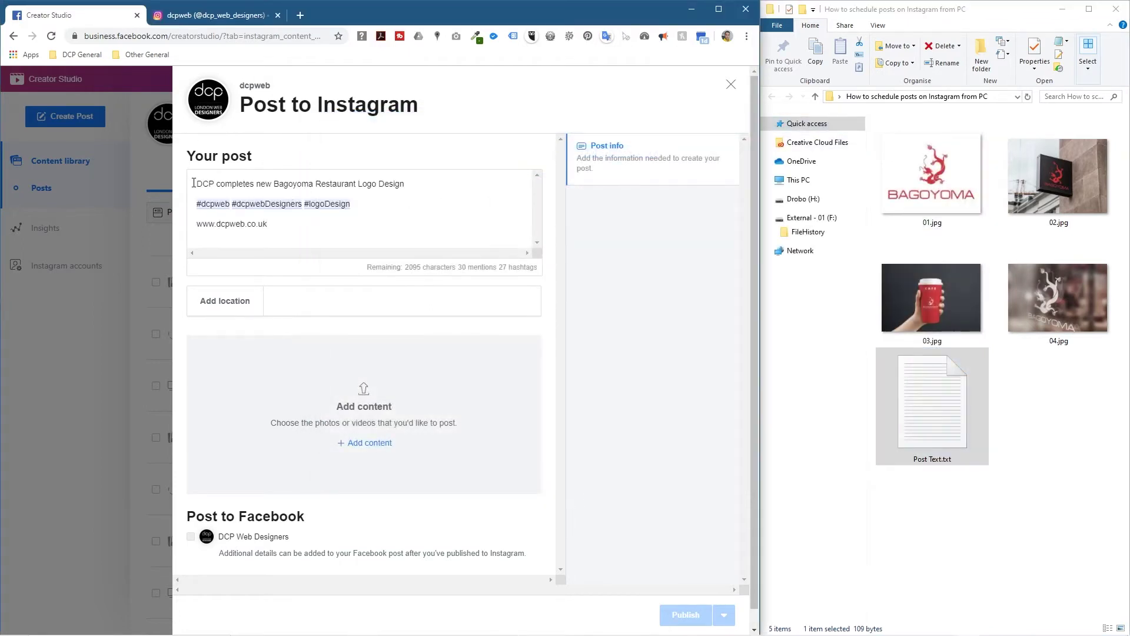
Step: Review the 'Bagoyoma Restaurant Logo Design' caption line and set the post location to London
drag(238, 183, 404, 183)
click(308, 183)
drag(274, 183, 416, 183)
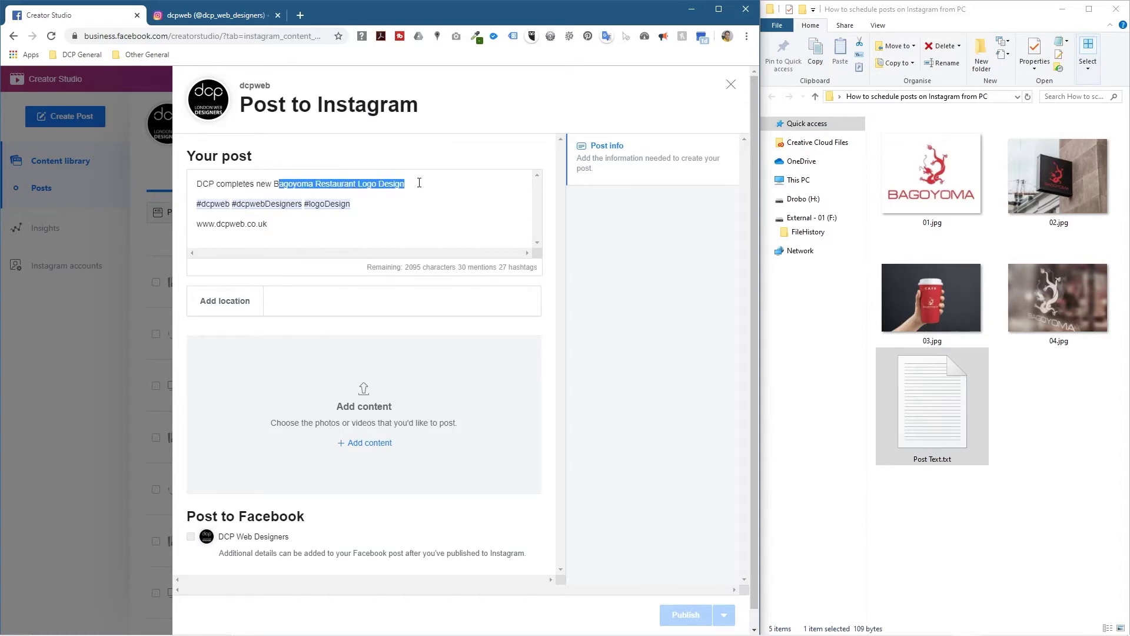
click(416, 183)
drag(322, 183, 404, 183)
click(404, 183)
click(432, 302)
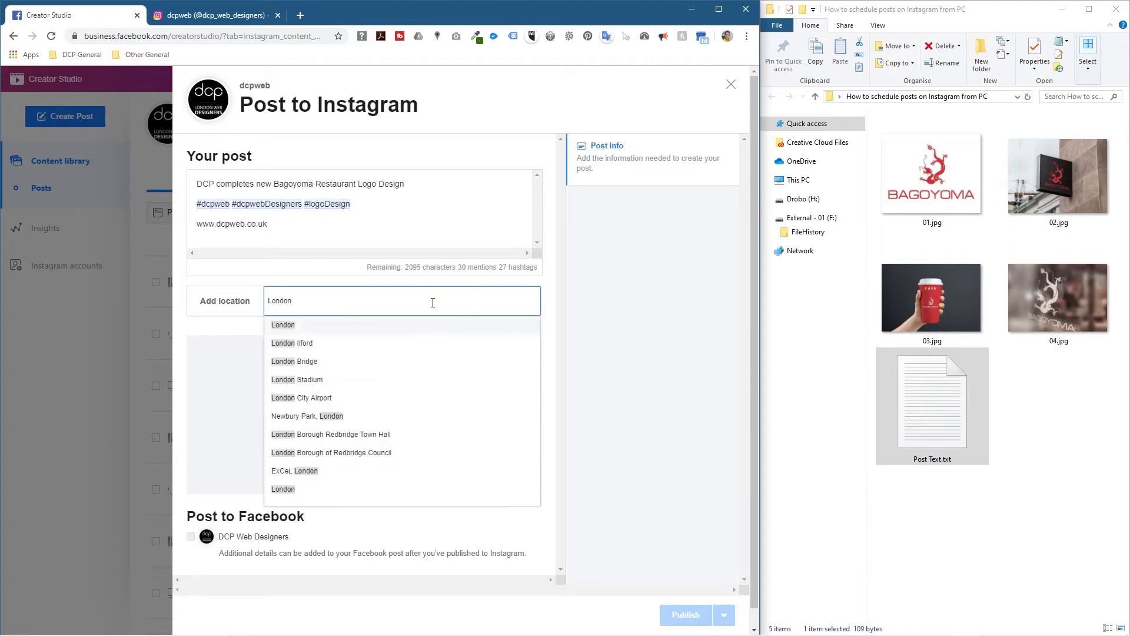
click(302, 328)
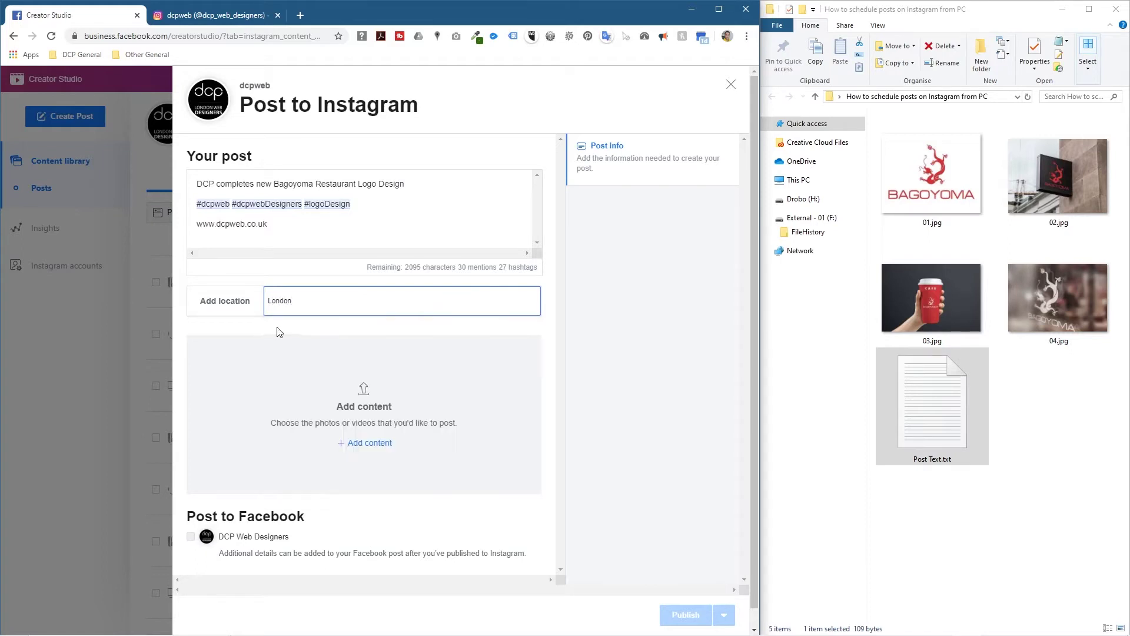
Step: Start a file upload via Add content > From file upload, preview the Bagoyoma images, and close the extra folder window
click(378, 447)
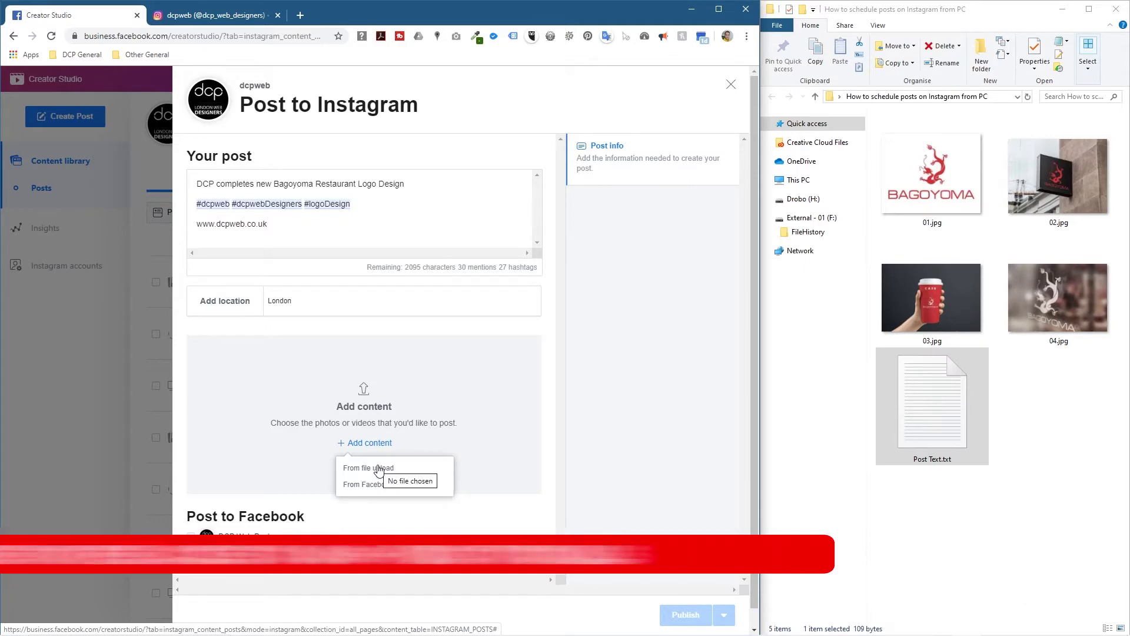
click(379, 468)
click(132, 89)
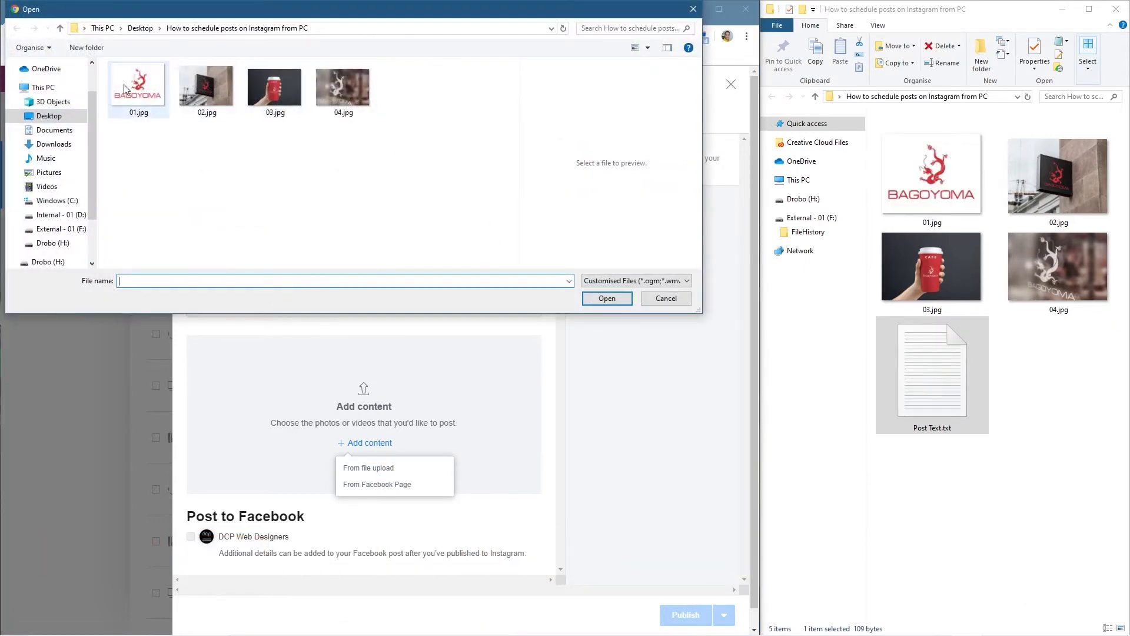
click(206, 88)
click(274, 89)
click(348, 88)
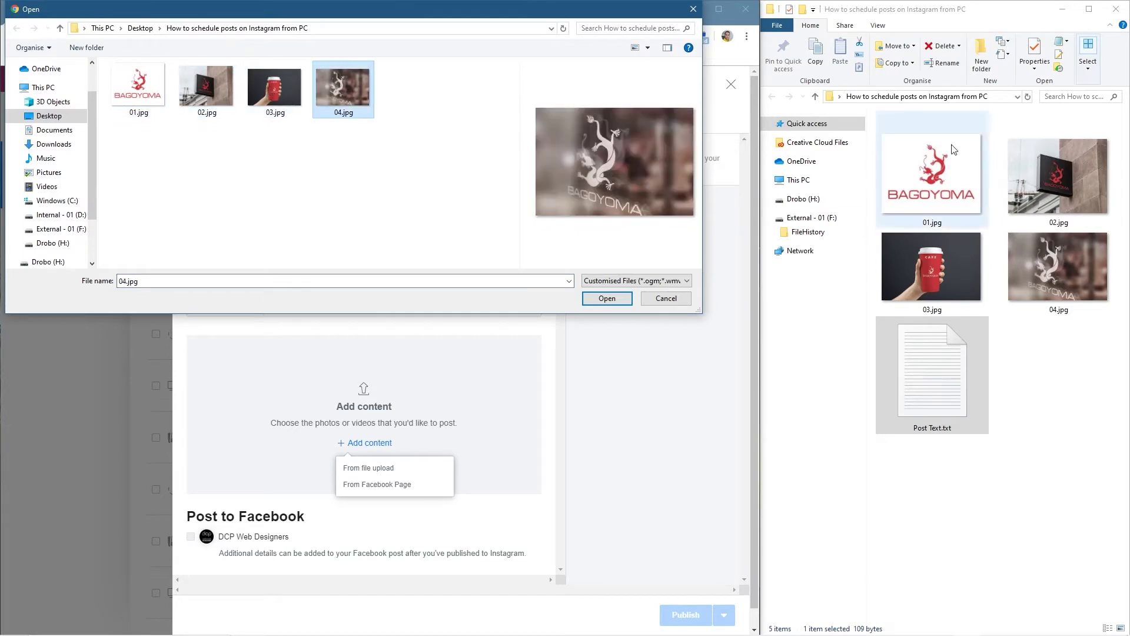
click(1114, 10)
click(1114, 11)
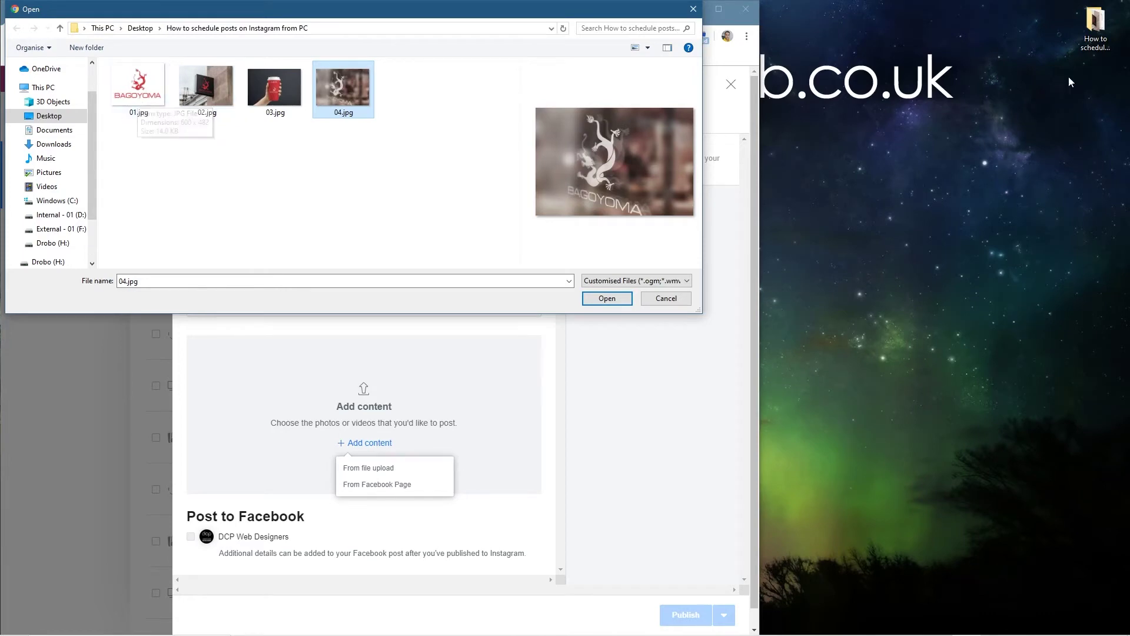
Step: Reopen the tutorial folder on the right, select 01.jpg to 04.jpg, and upload them
double_click(1097, 29)
key(super+Right)
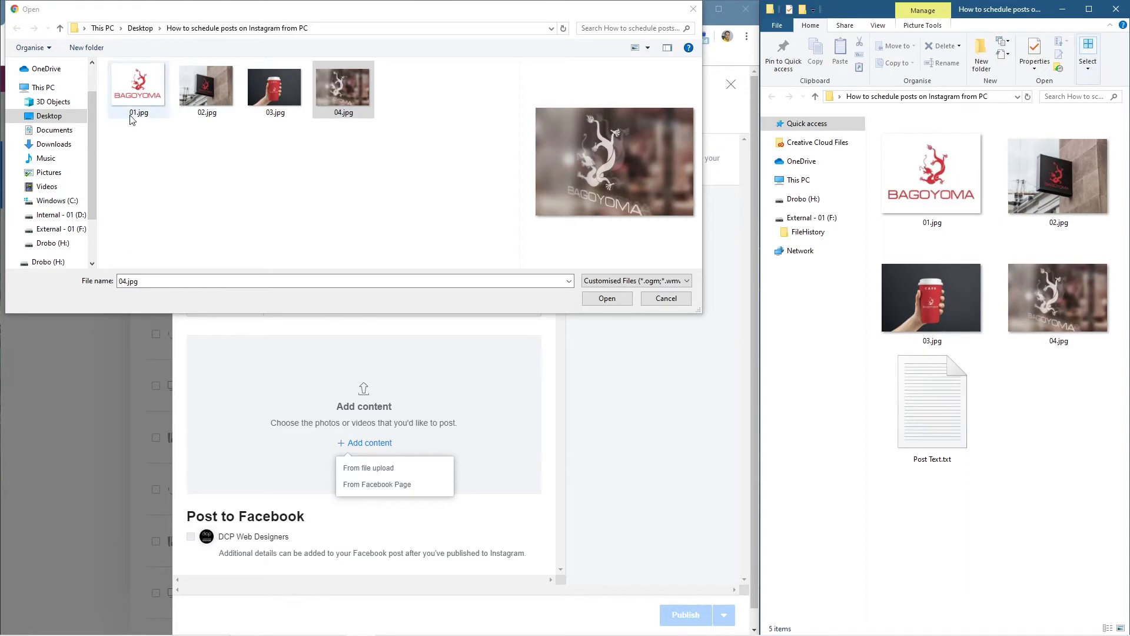
click(339, 116)
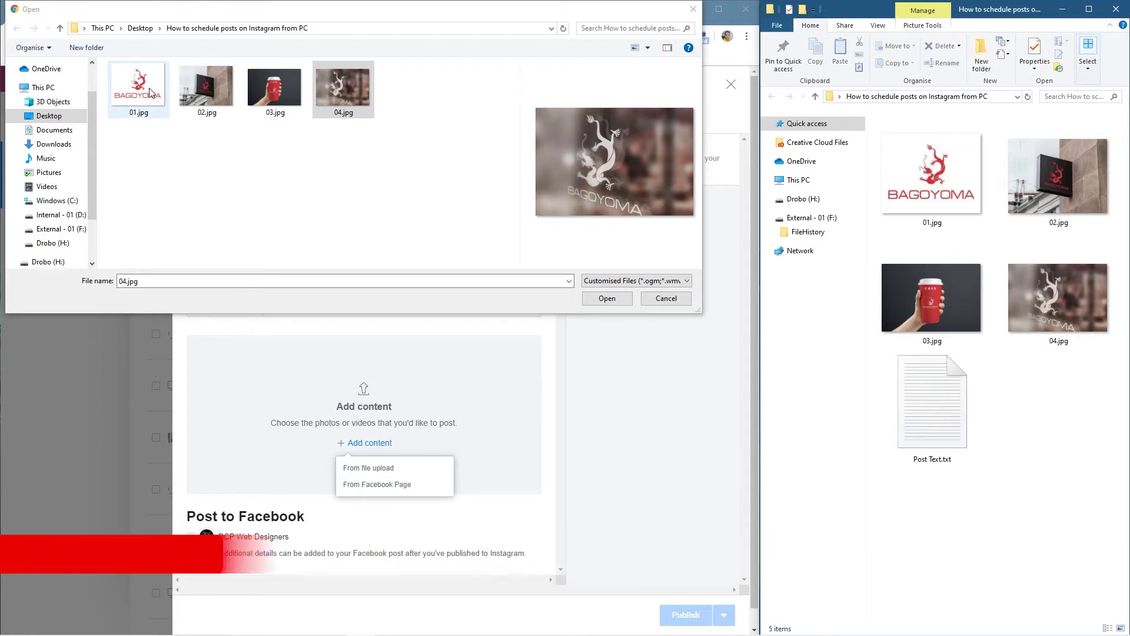
click(936, 179)
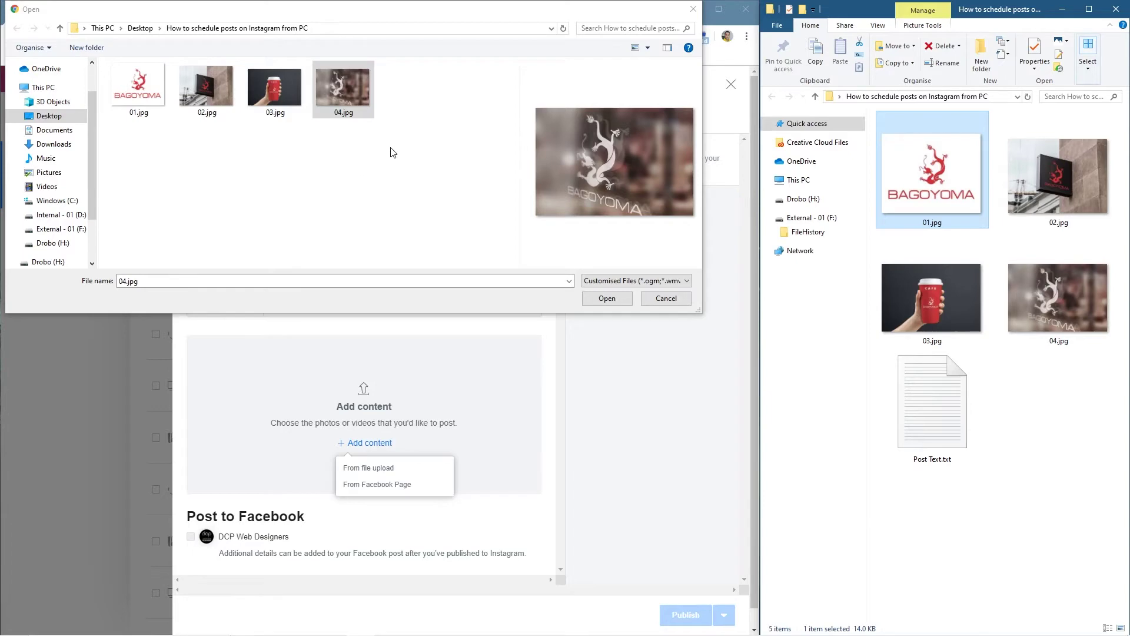
drag(392, 152, 147, 109)
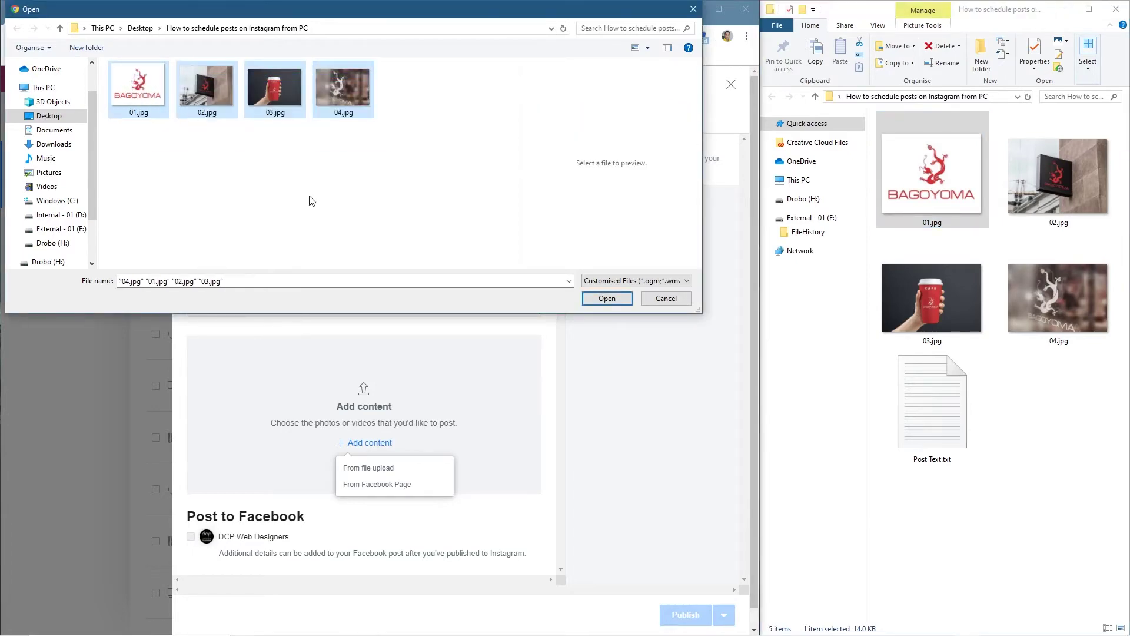
click(611, 300)
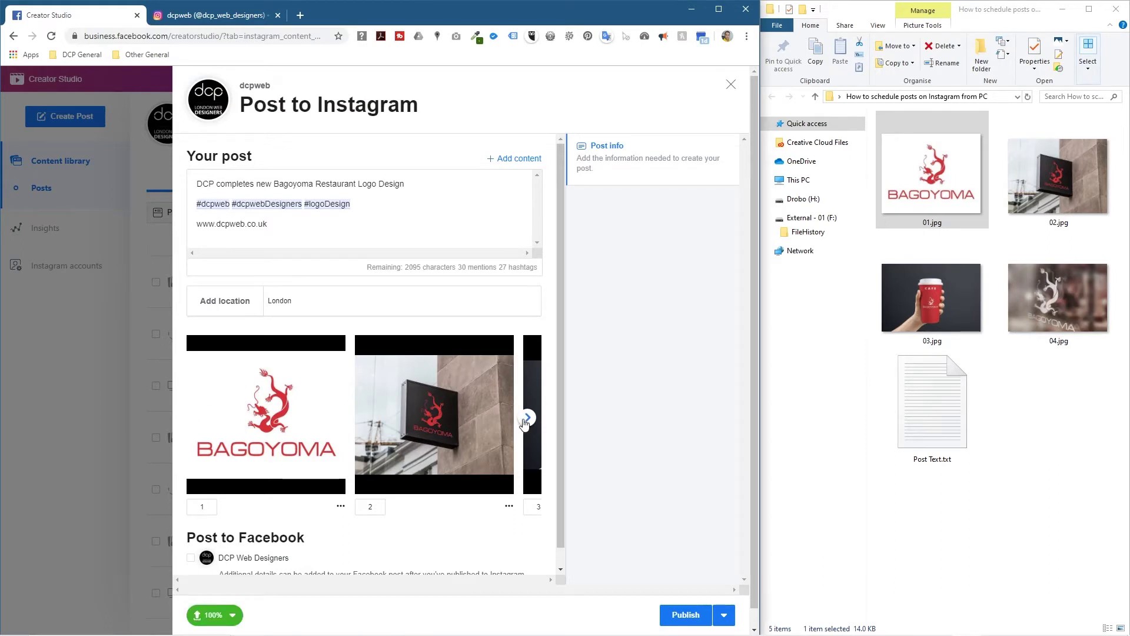
Step: View images 3–4, maximise Chrome, and tick sharing to the DCP Web Designers Facebook Page
click(528, 419)
click(528, 421)
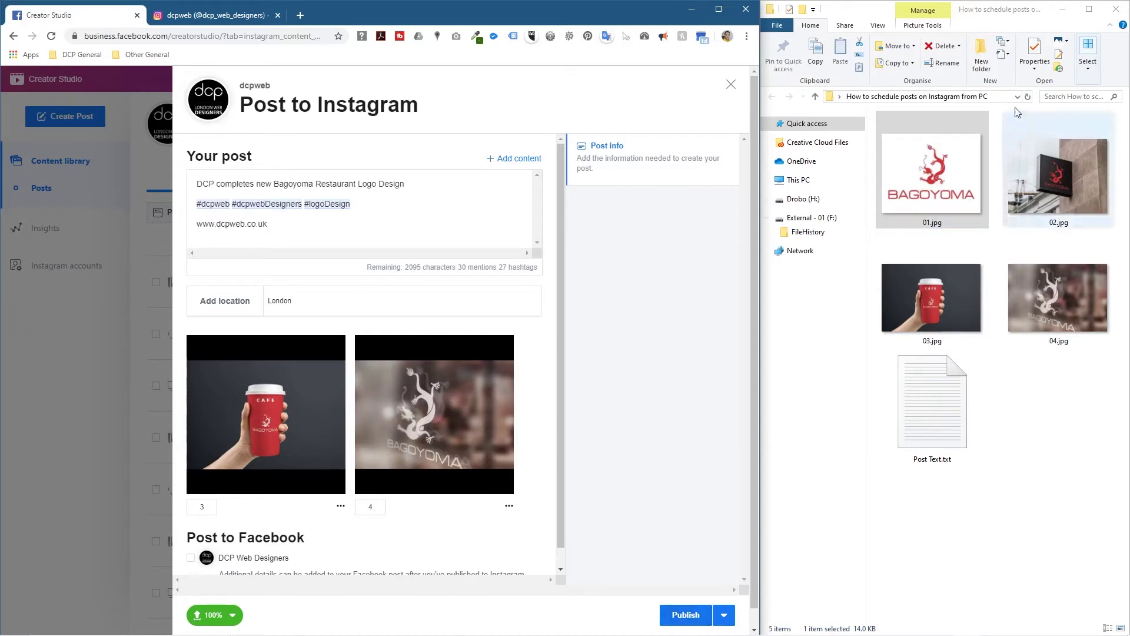
click(1115, 9)
click(718, 8)
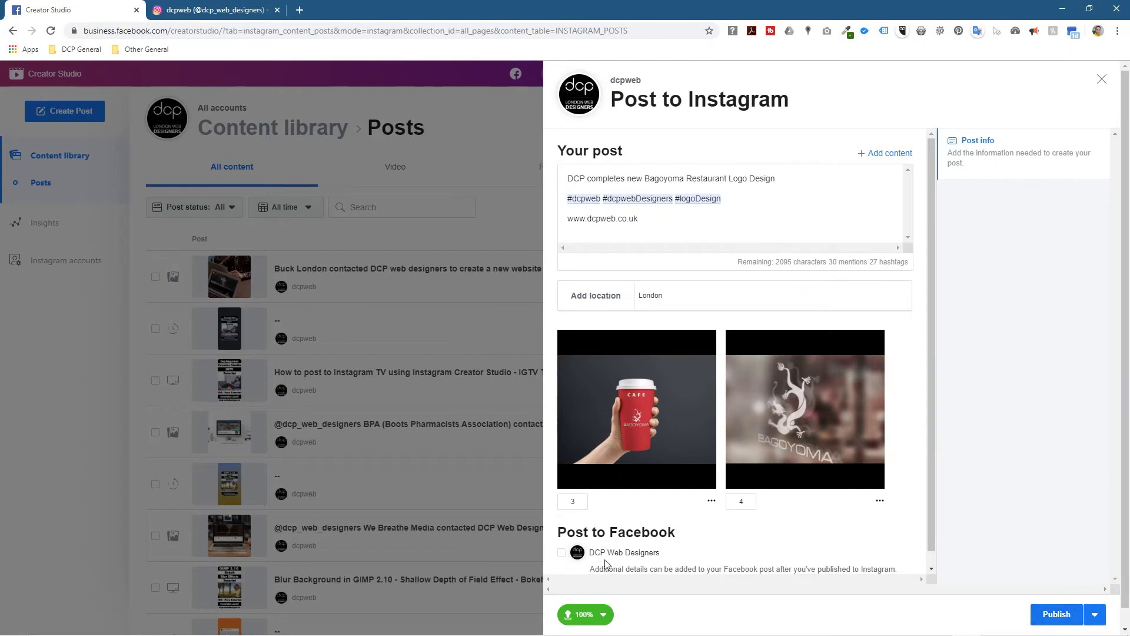
scroll(579, 557, down, 1)
click(561, 539)
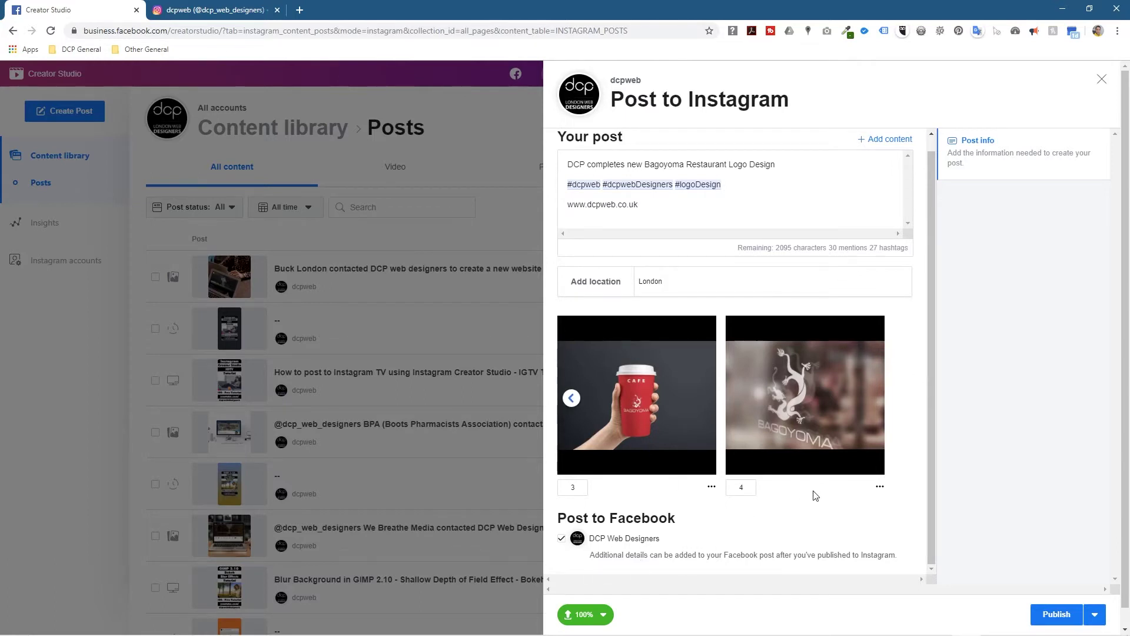
Step: Switch Publish to Schedule and set the date to 20 November 2019 at 20:05
click(1094, 615)
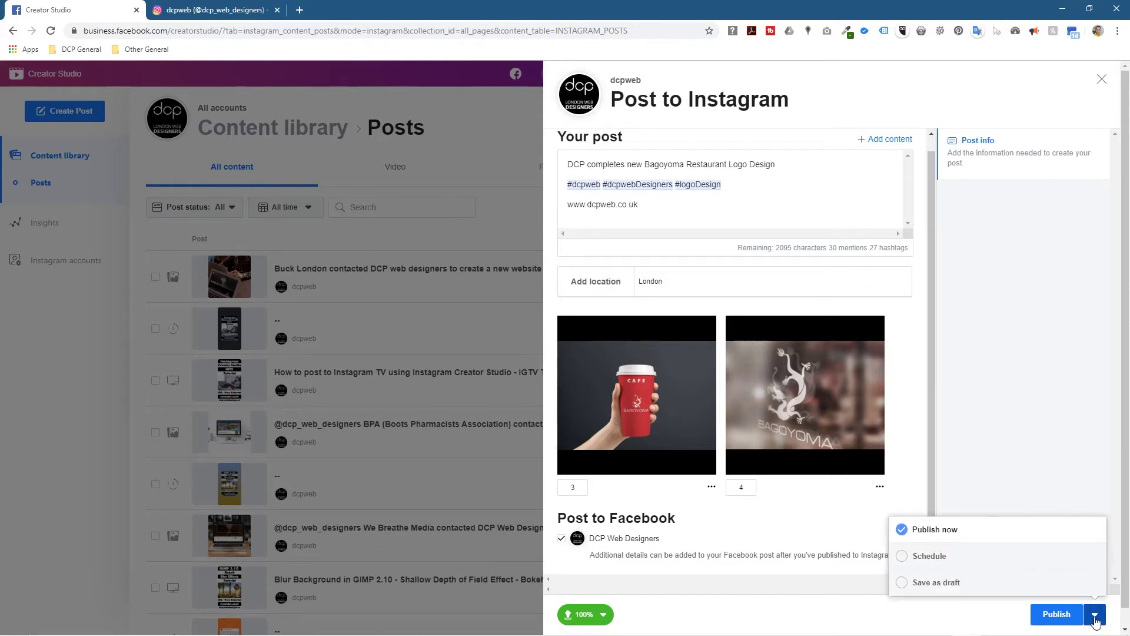
click(926, 563)
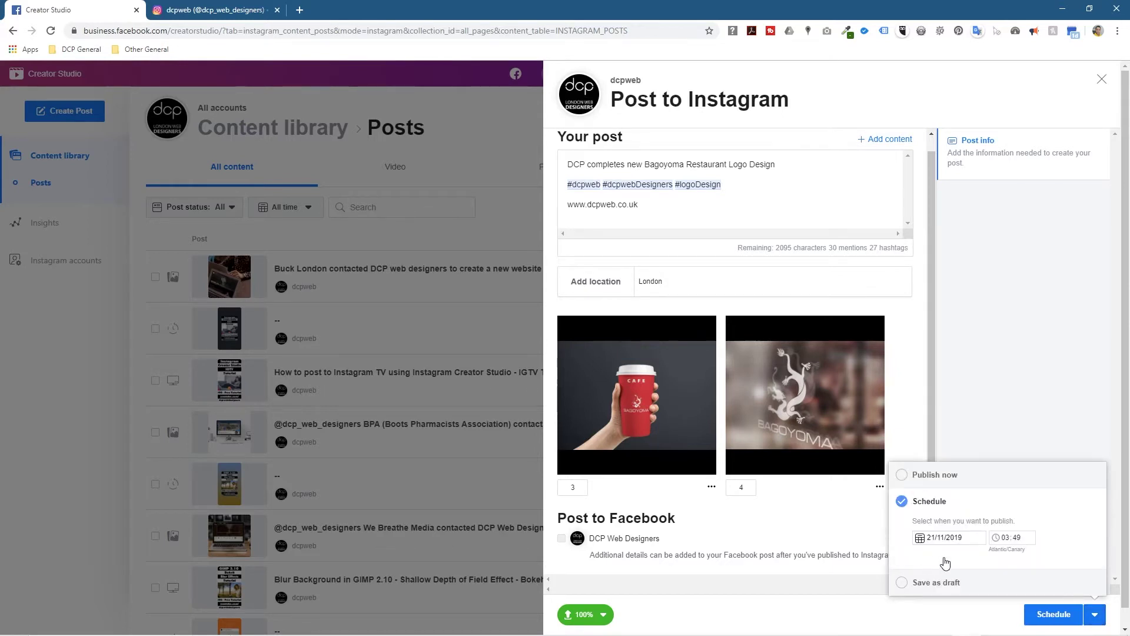
click(953, 538)
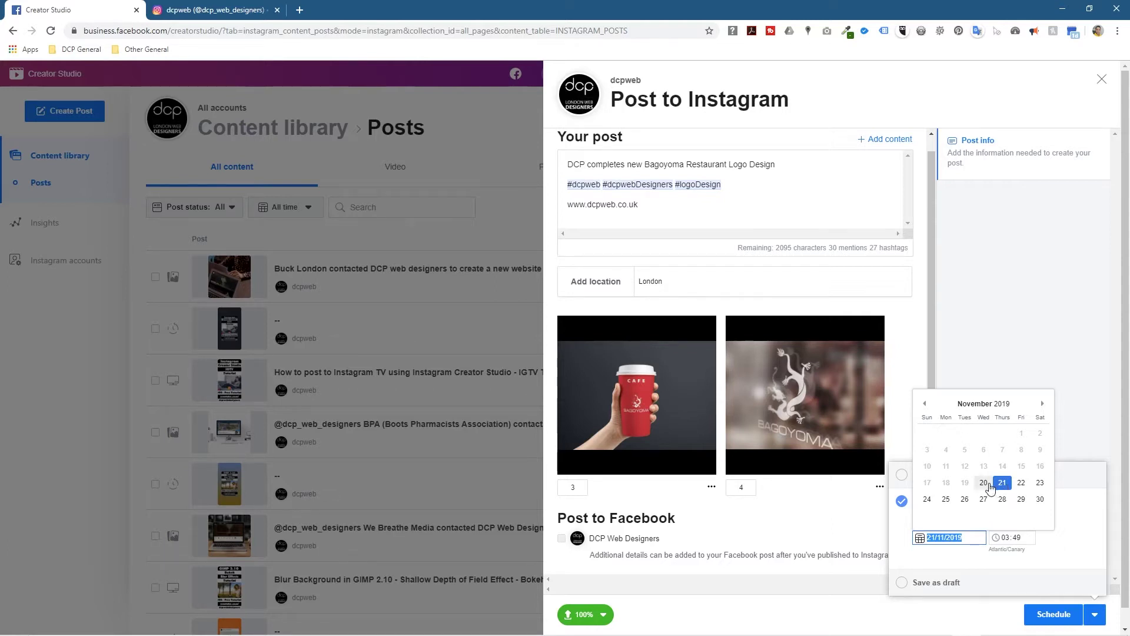
click(990, 485)
mouse_move(1079, 627)
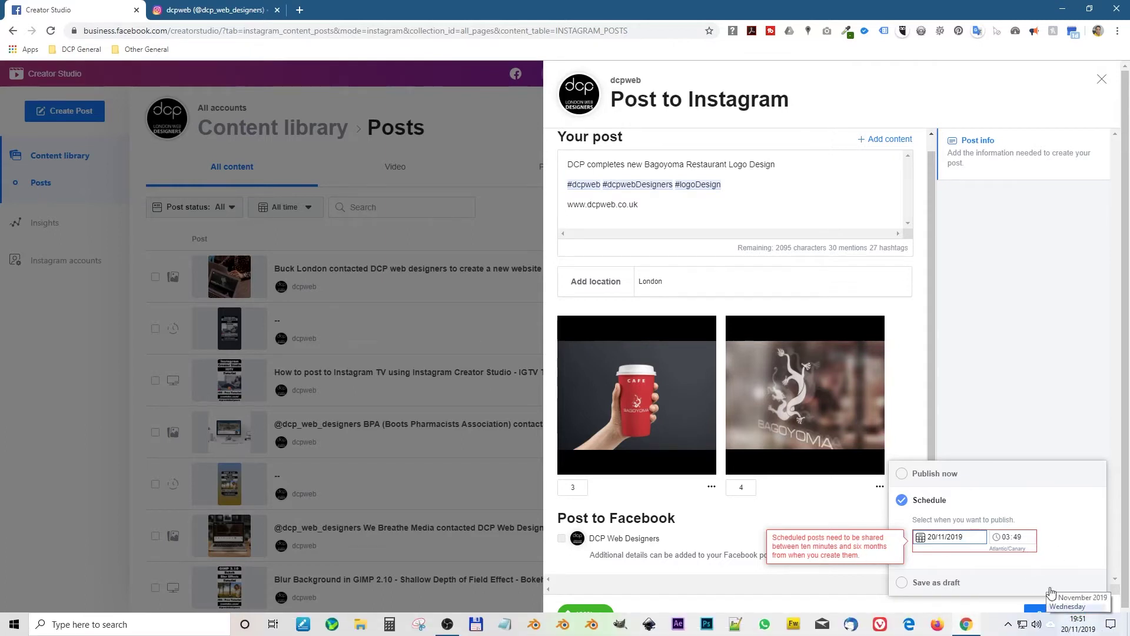
click(1011, 540)
text(20:)
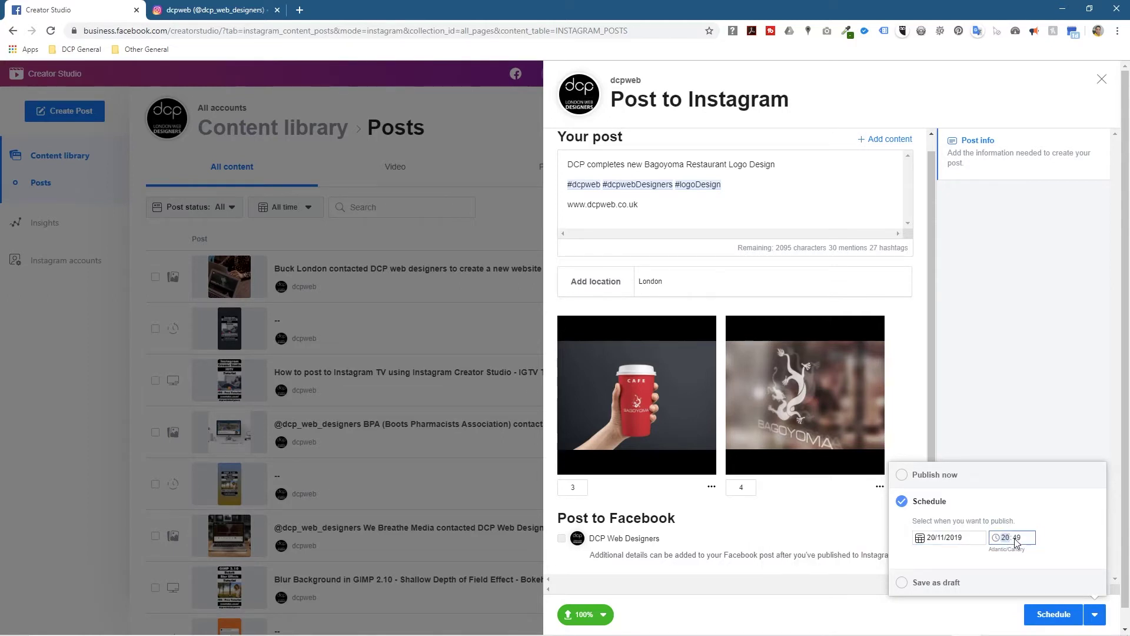
text(05)
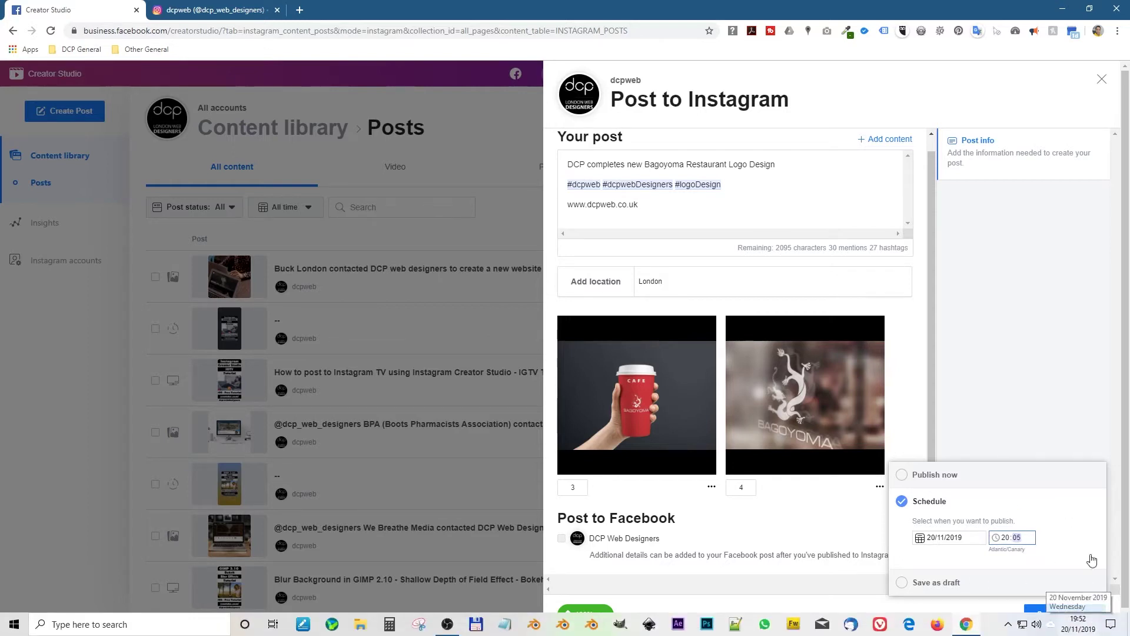
click(948, 538)
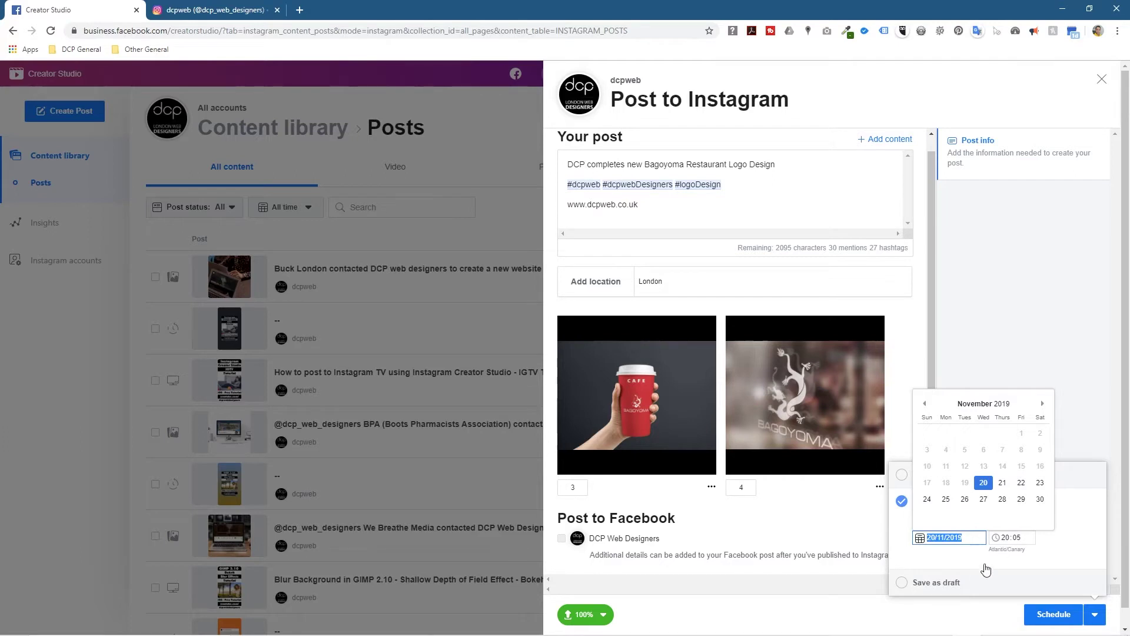
click(1092, 539)
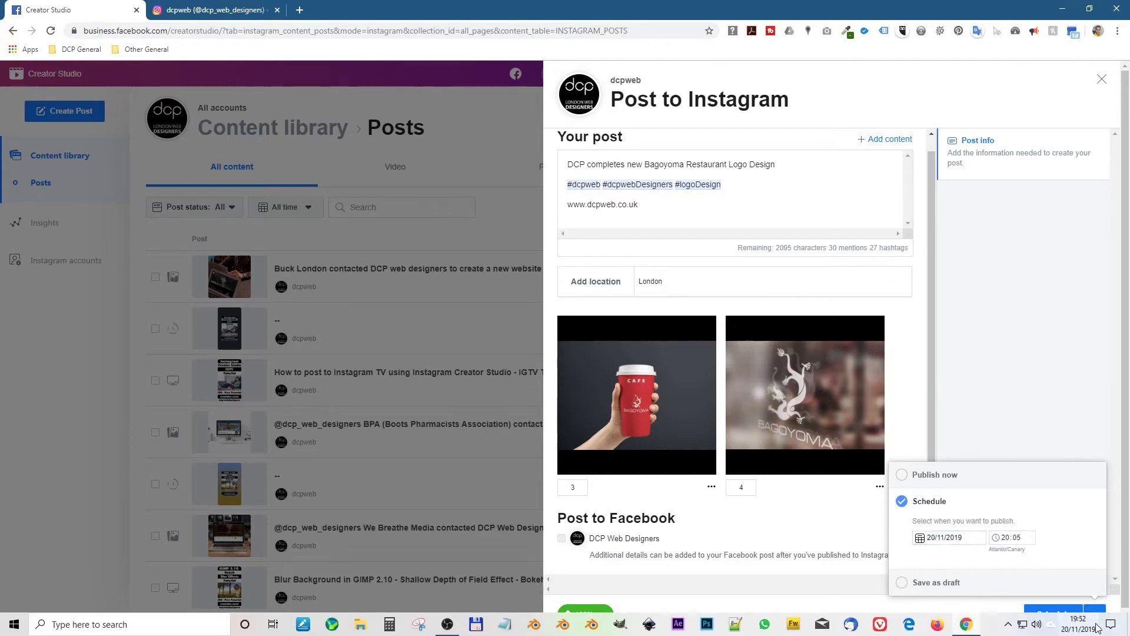
click(1078, 624)
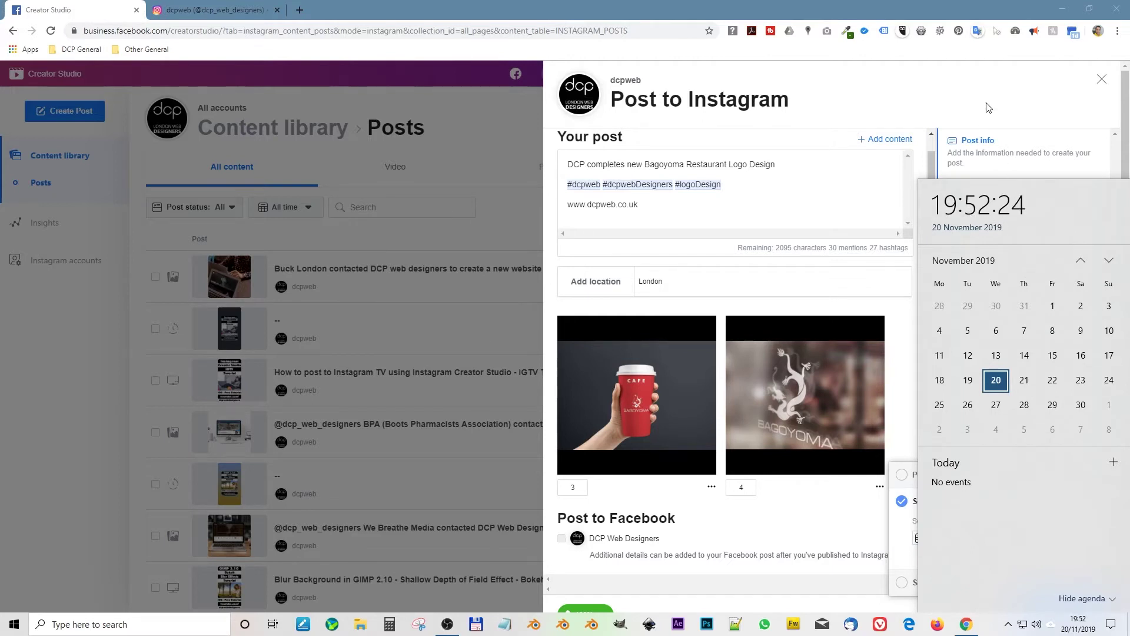
click(911, 94)
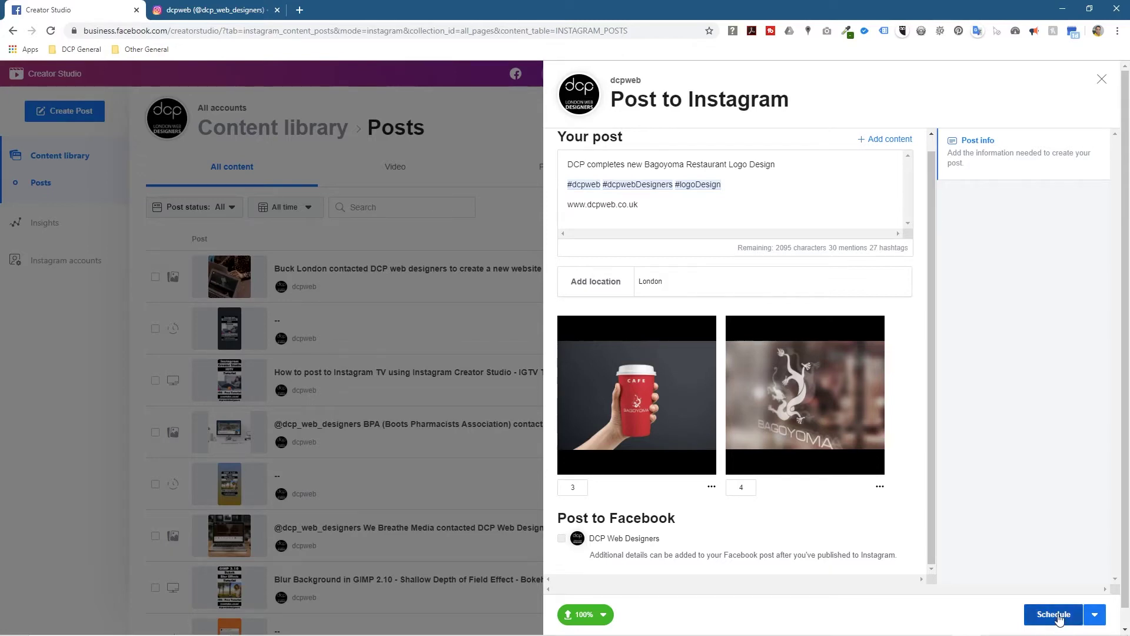
click(1056, 616)
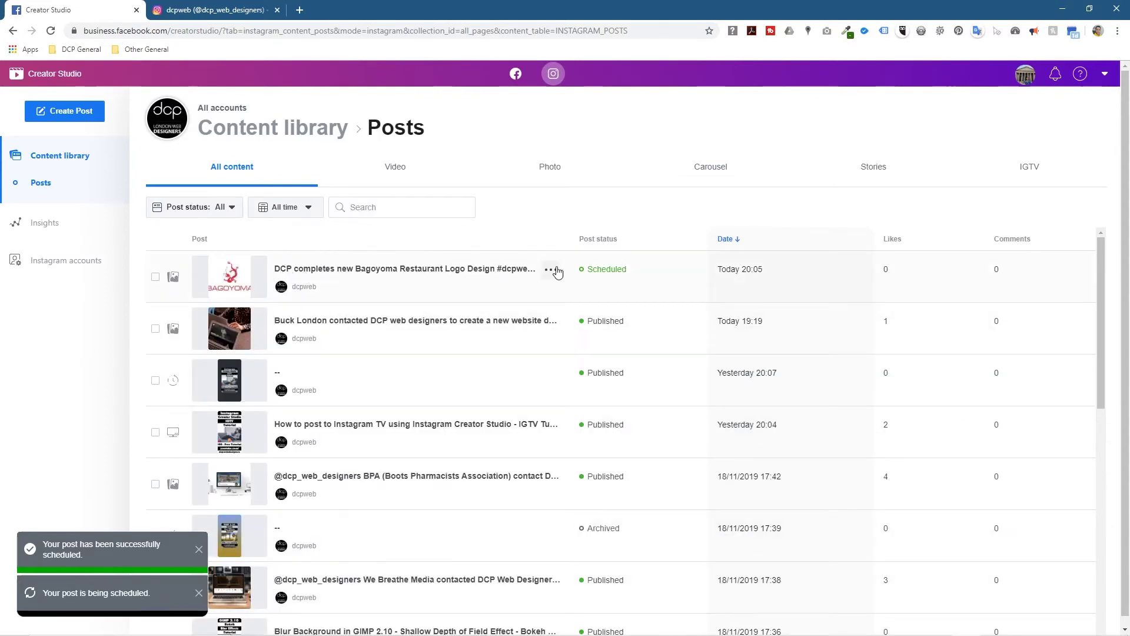
Step: Check the post details and confirm Bagoyoma is Scheduled for 20/11/2019 at 20:05
drag(764, 273, 714, 280)
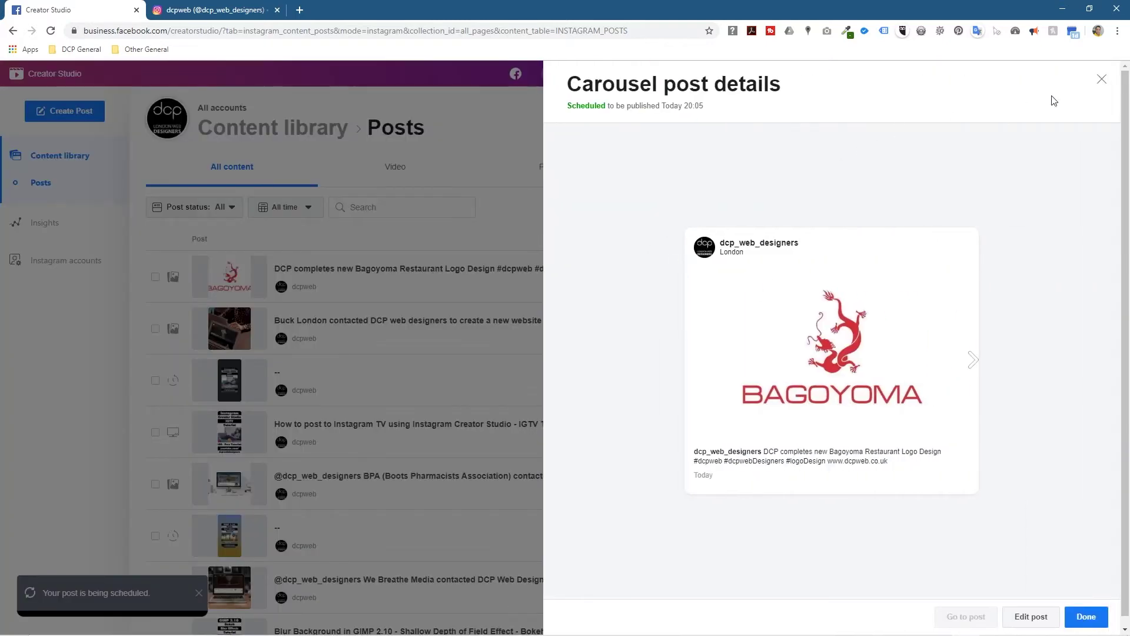
click(1101, 79)
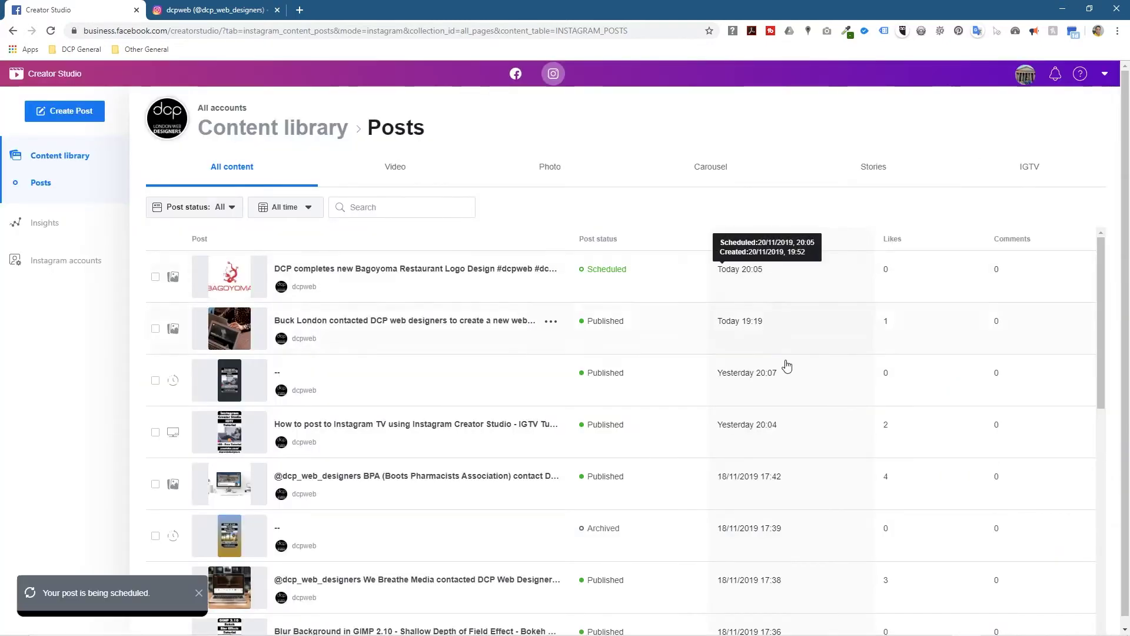
click(194, 597)
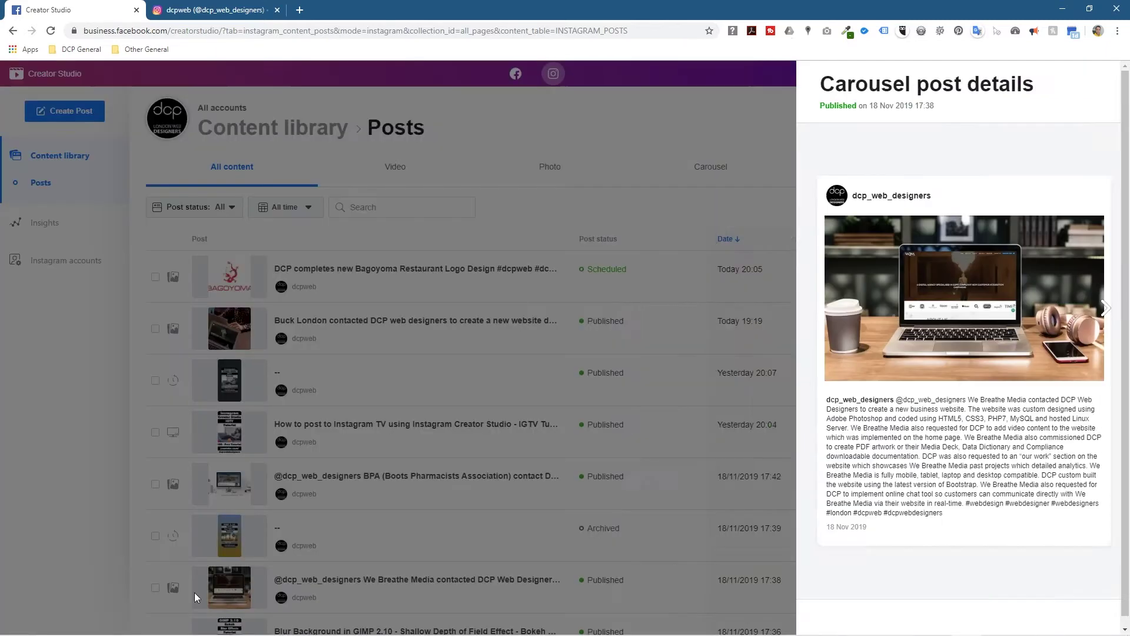
click(1102, 80)
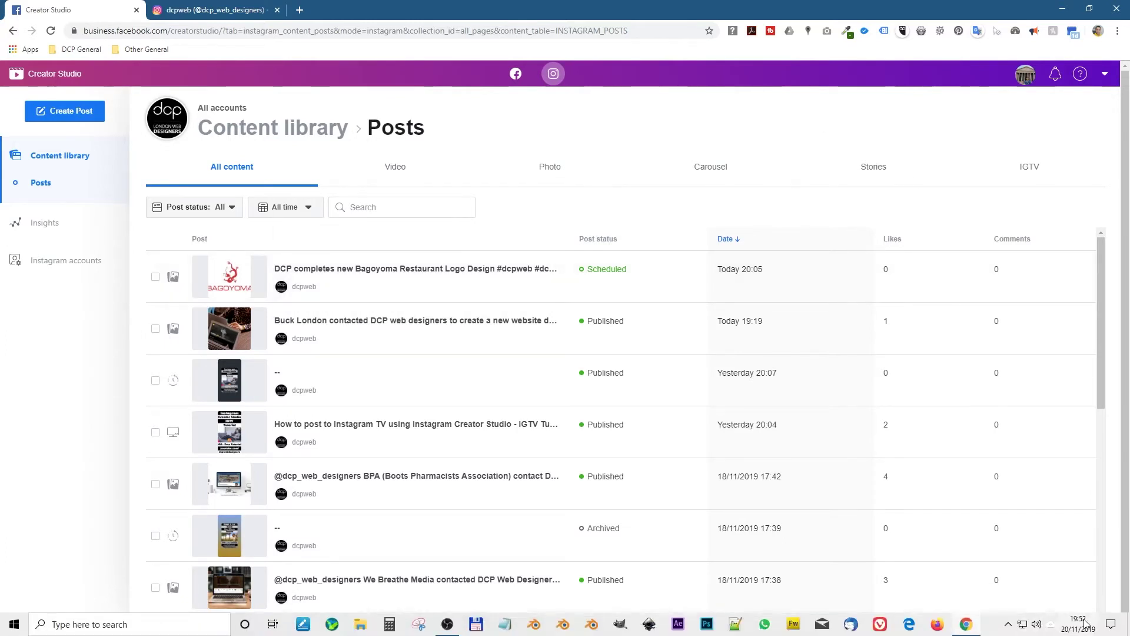
mouse_move(1083, 628)
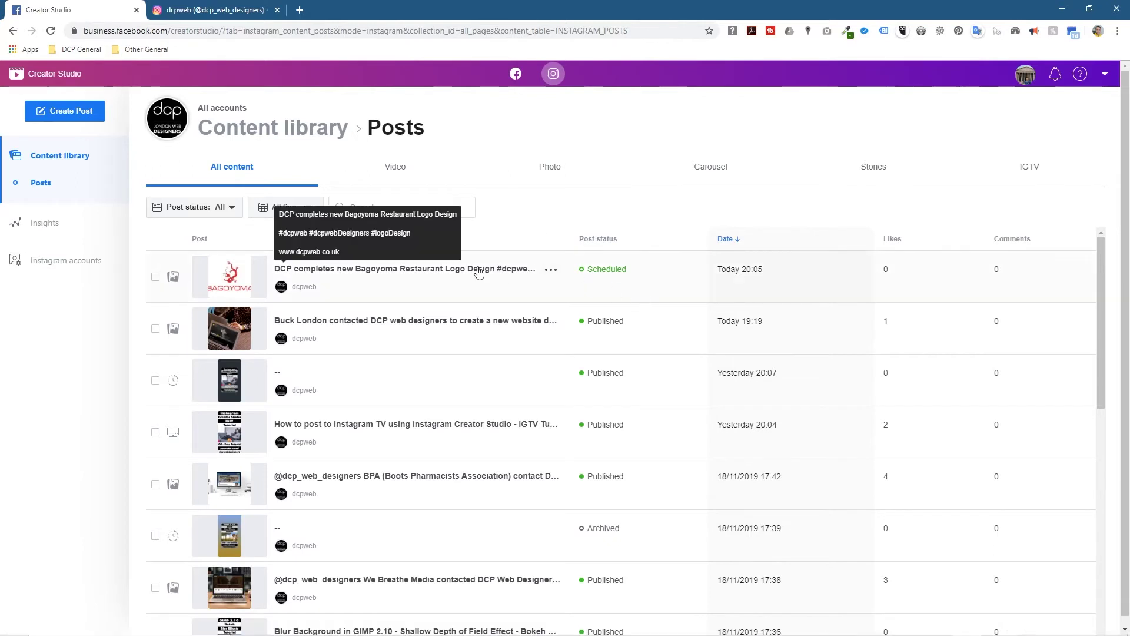
mouse_move(730, 272)
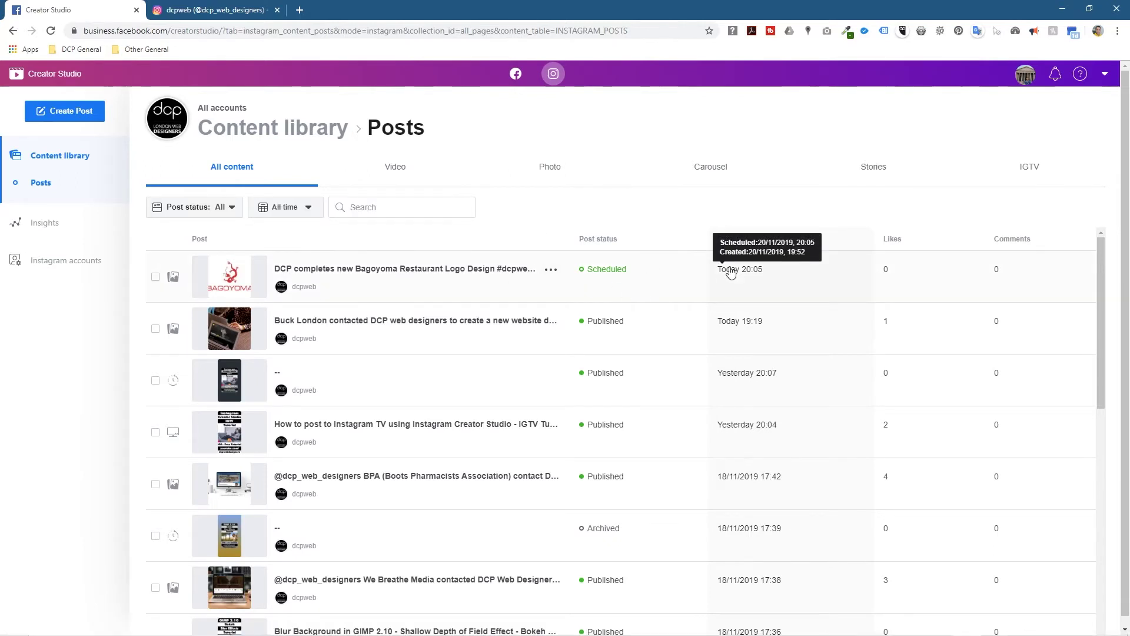
Step: Page through the slides of the profile's newest Buck London carousel post on Instagram
click(215, 5)
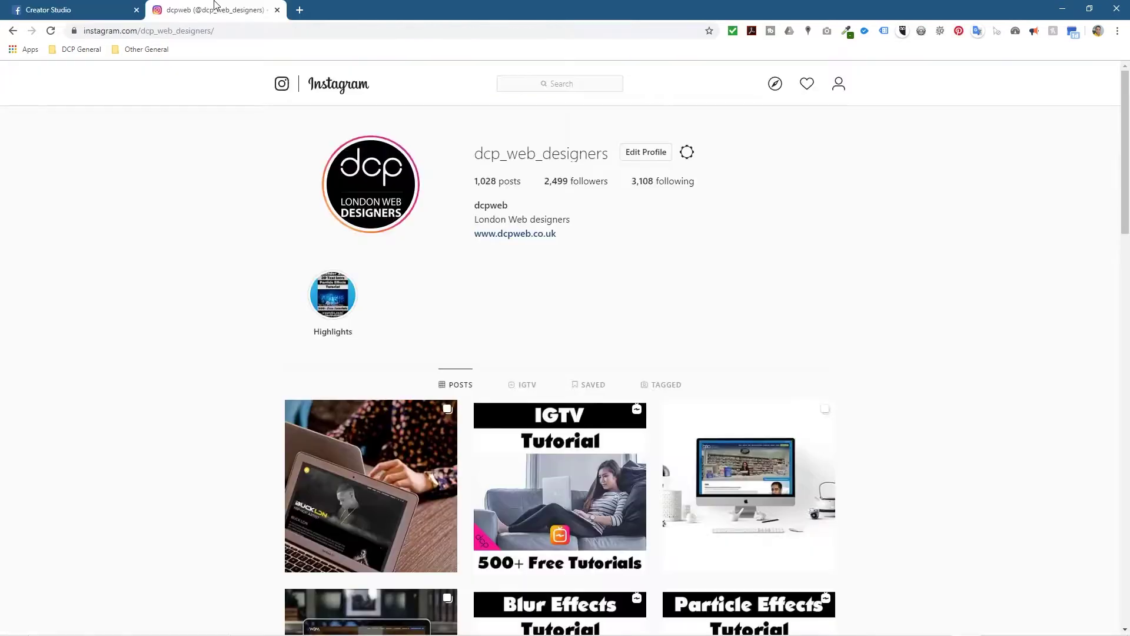
click(88, 10)
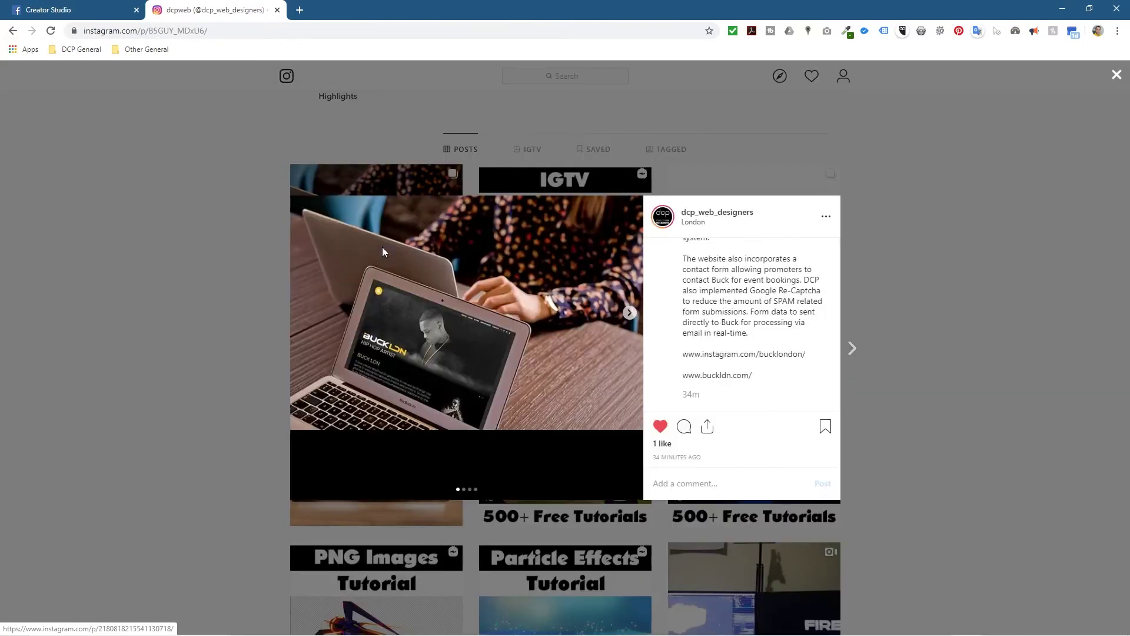
click(628, 312)
click(627, 312)
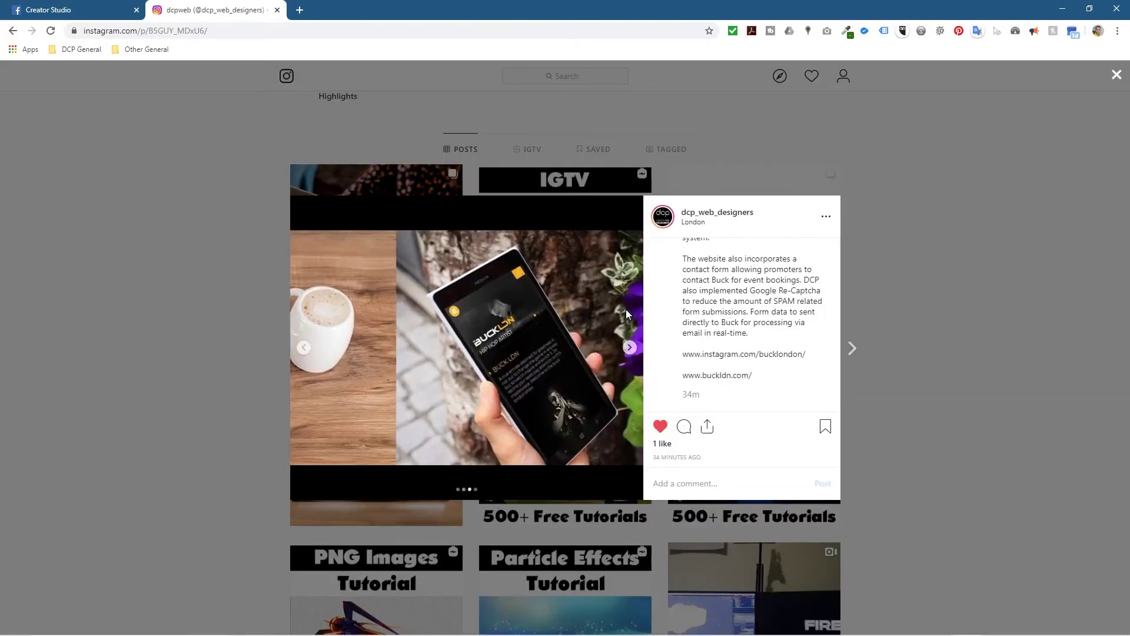
click(304, 347)
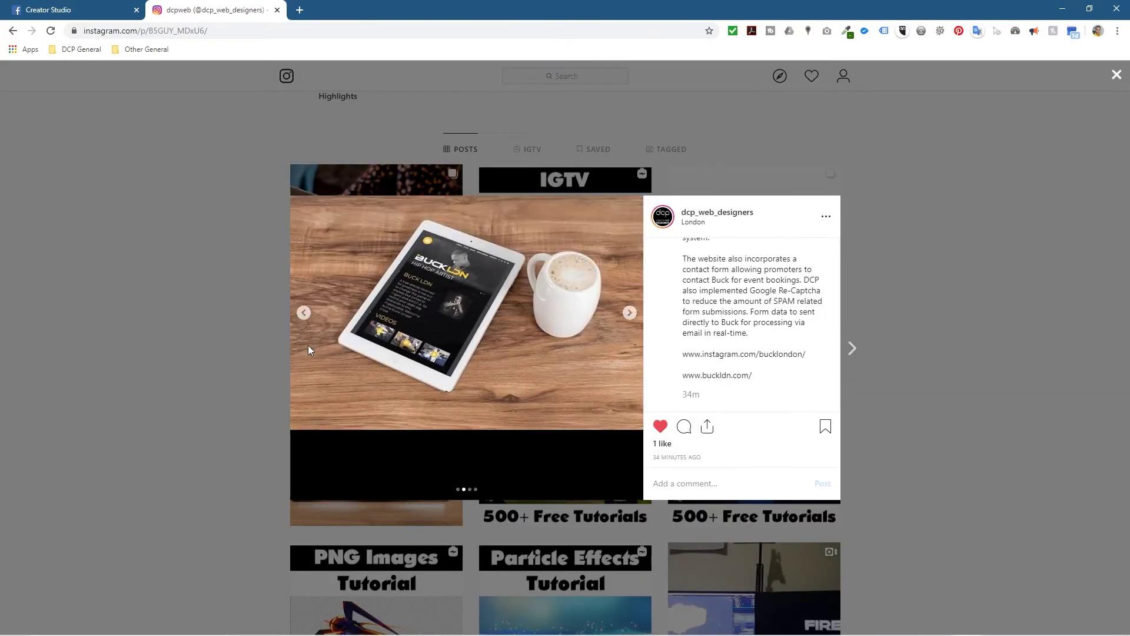
click(206, 314)
key(ctrl+1)
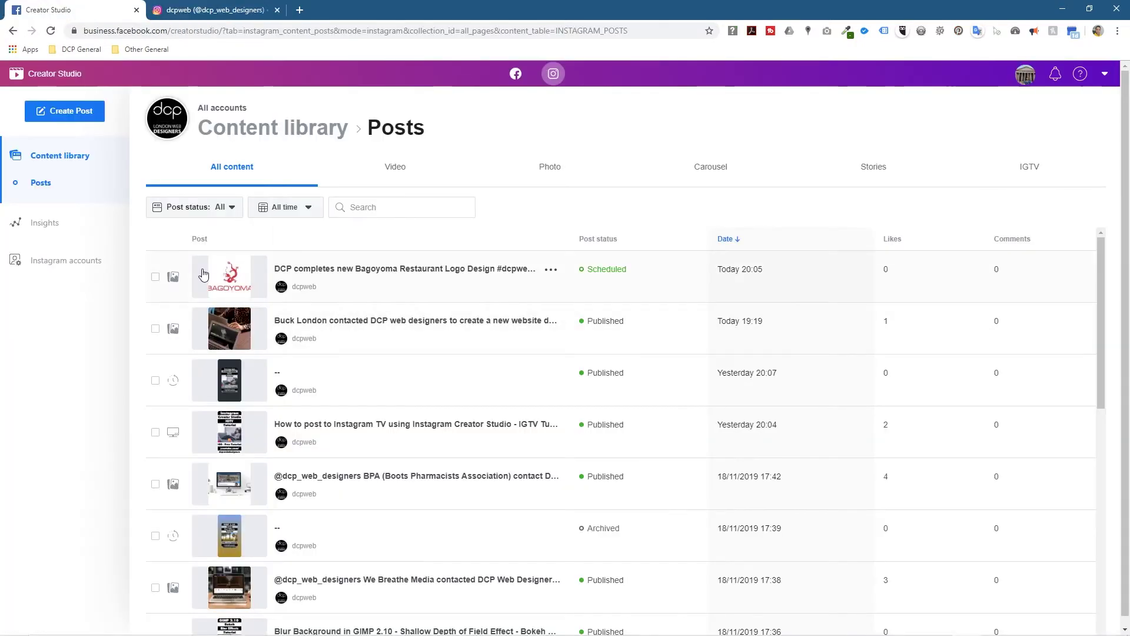
Step: Preview each slide of the scheduled Bagoyoma carousel, ending back on the first logo slide
click(224, 278)
click(973, 366)
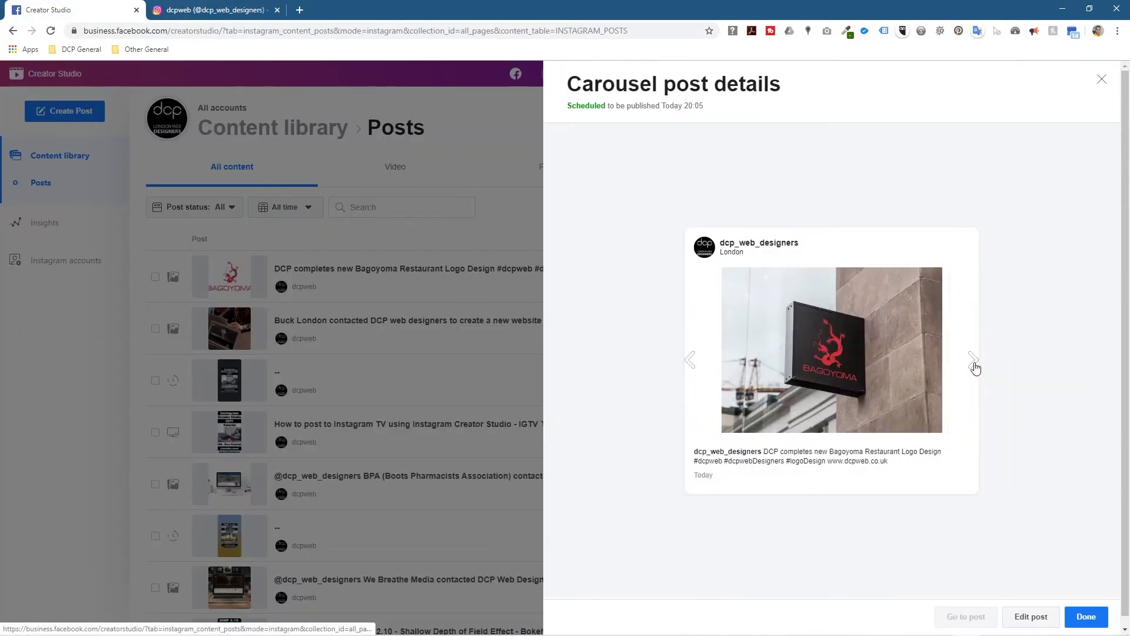
click(974, 366)
click(690, 360)
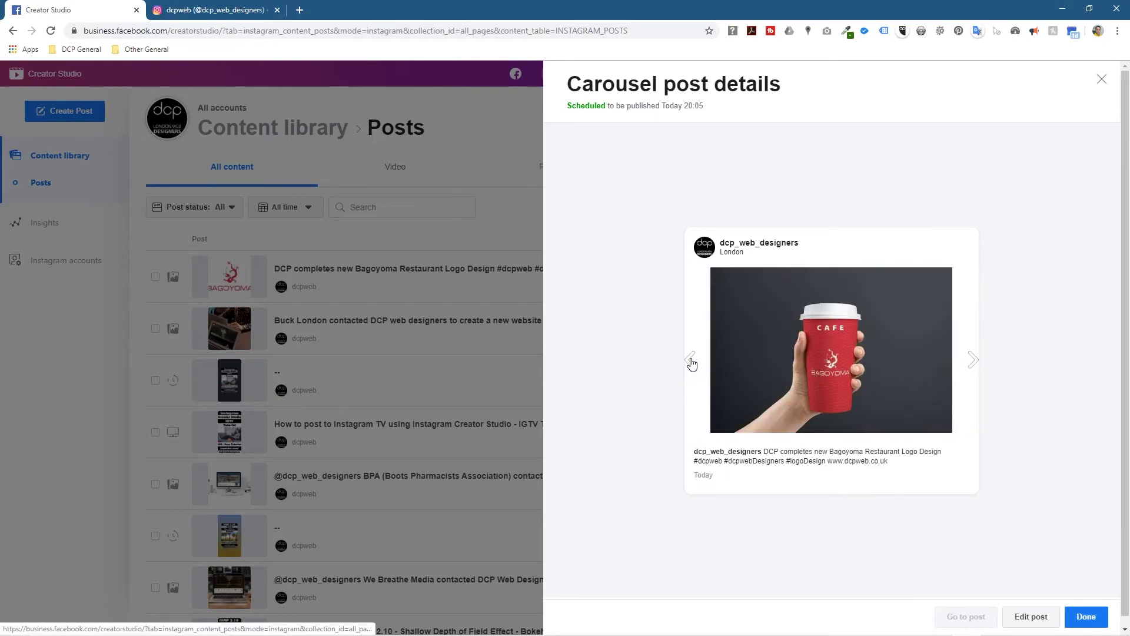
click(690, 360)
click(690, 363)
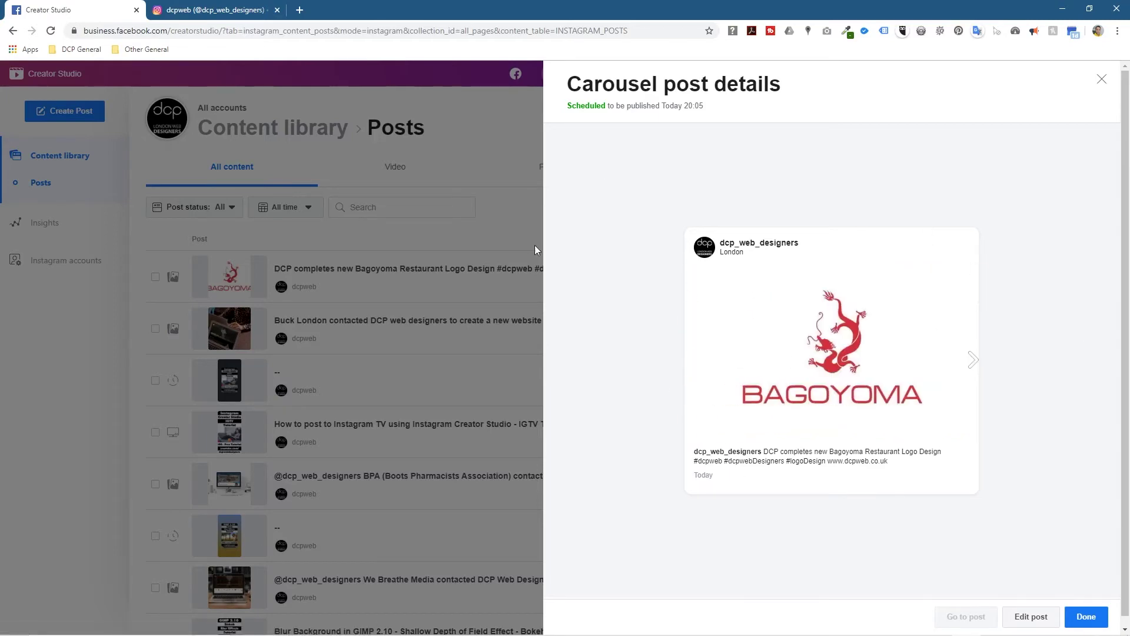
click(476, 144)
Step: View every Buck London carousel slide on Instagram, returning to the first laptop slide
click(228, 16)
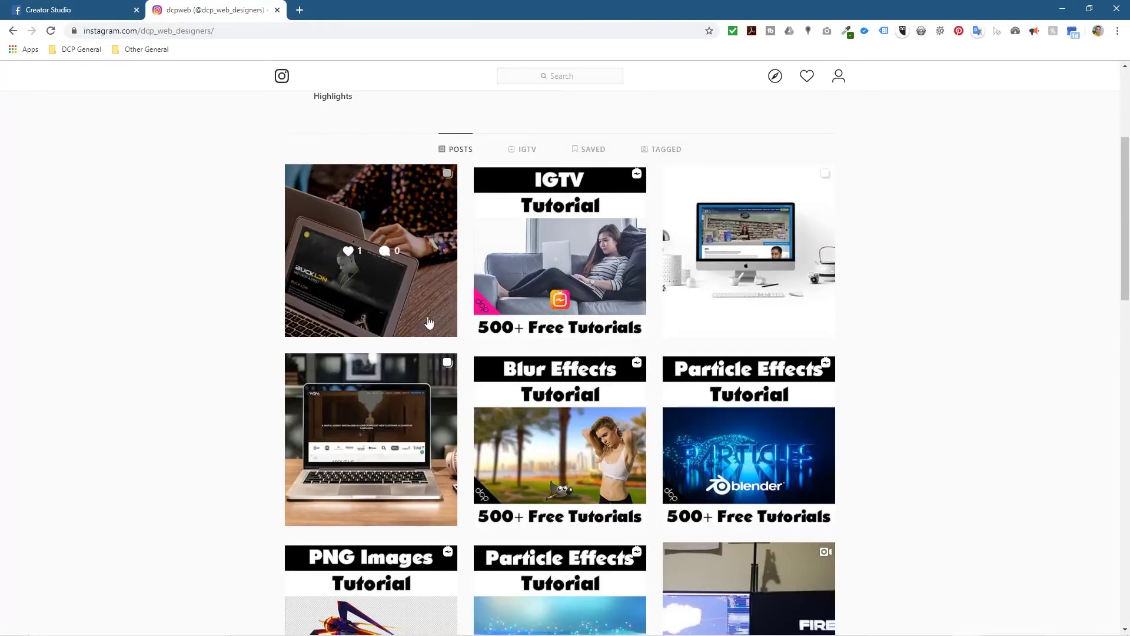
click(388, 218)
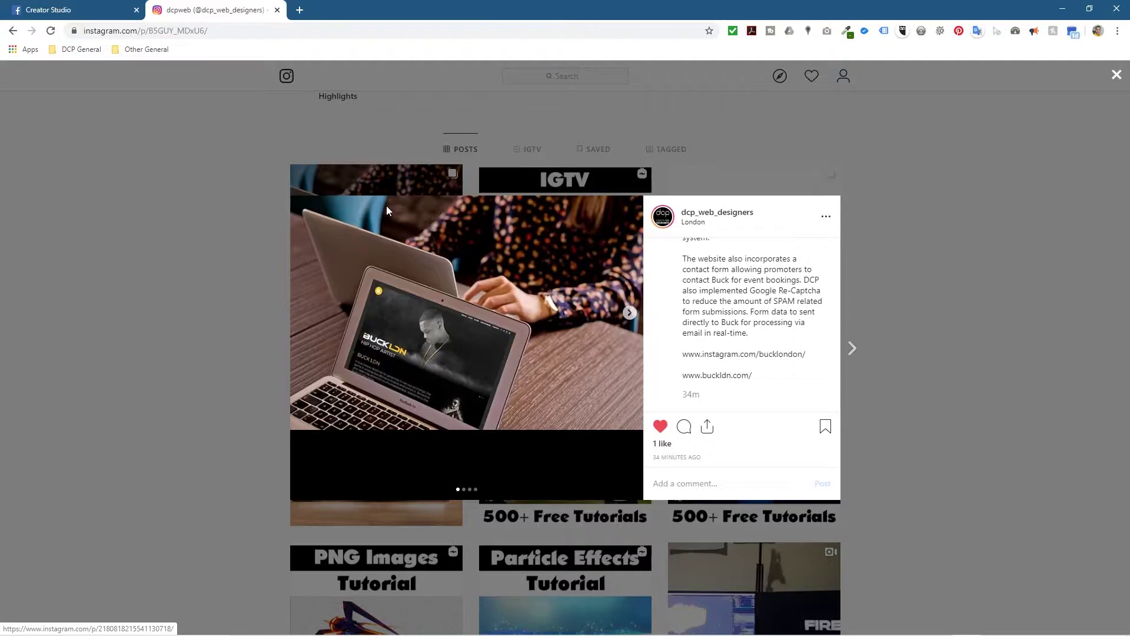
click(629, 312)
click(630, 314)
double_click(358, 328)
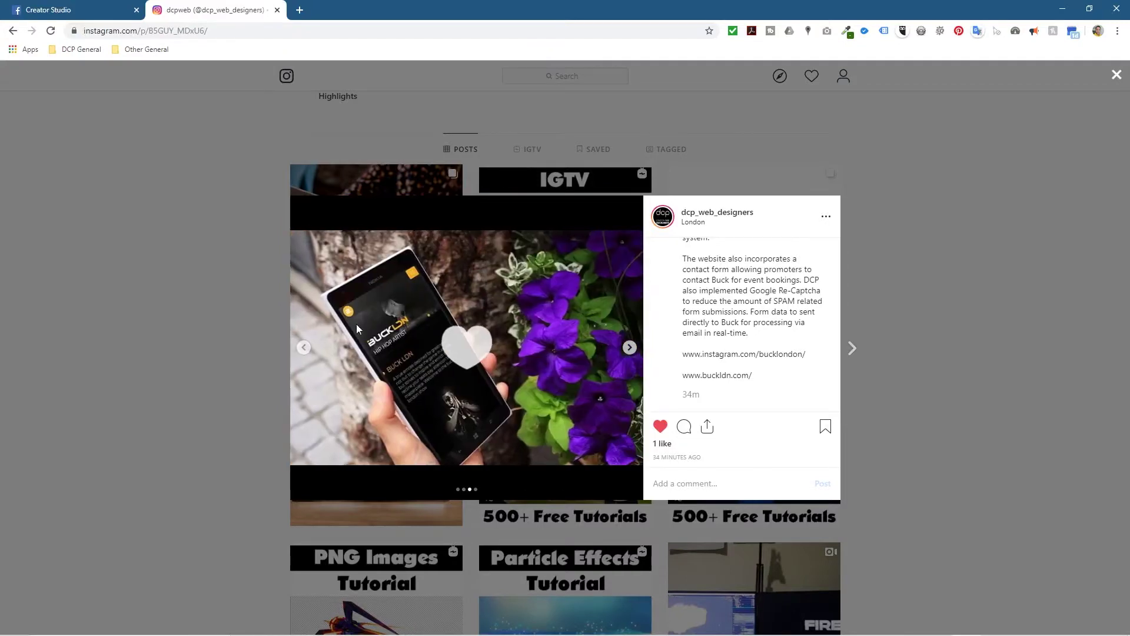
click(305, 347)
click(303, 312)
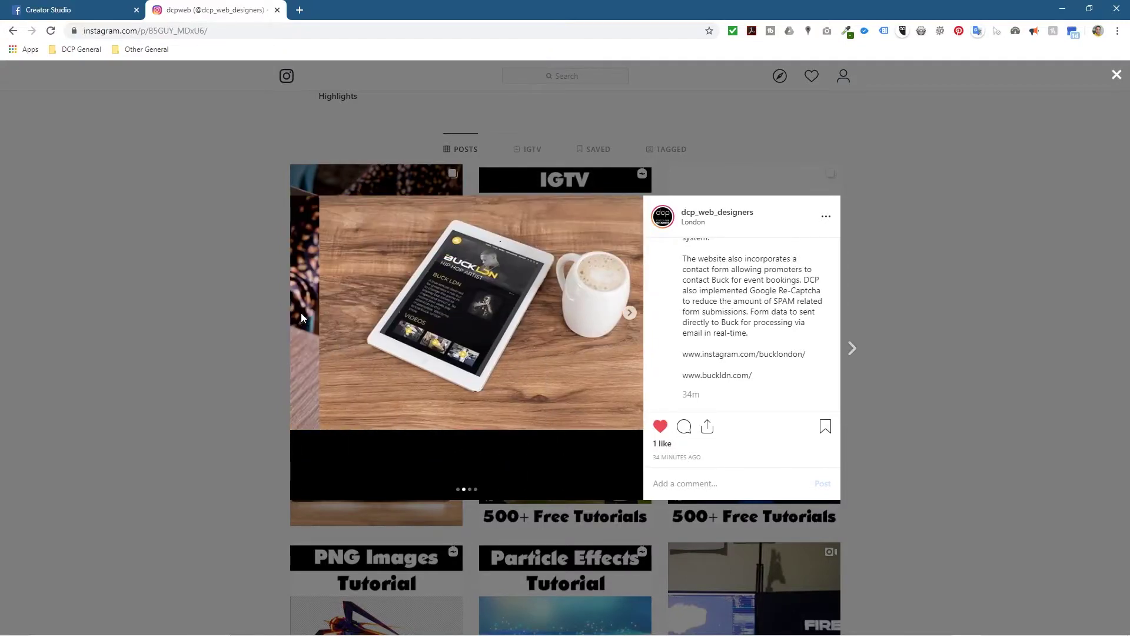
double_click(301, 313)
click(140, 324)
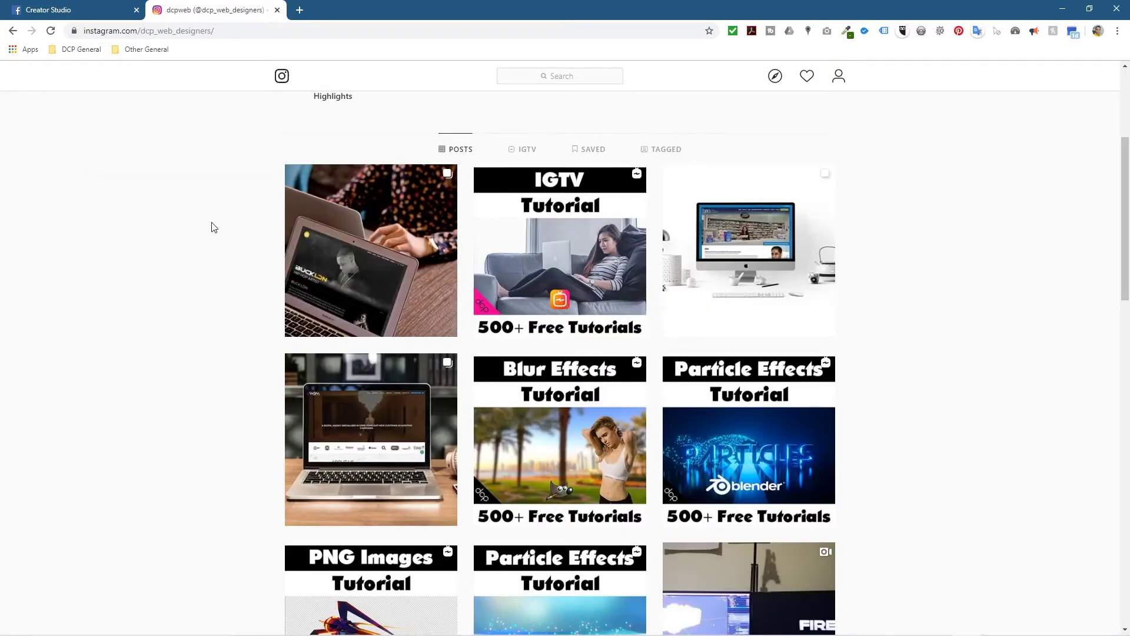
scroll(213, 227, up, 4)
scroll(217, 226, down, 3)
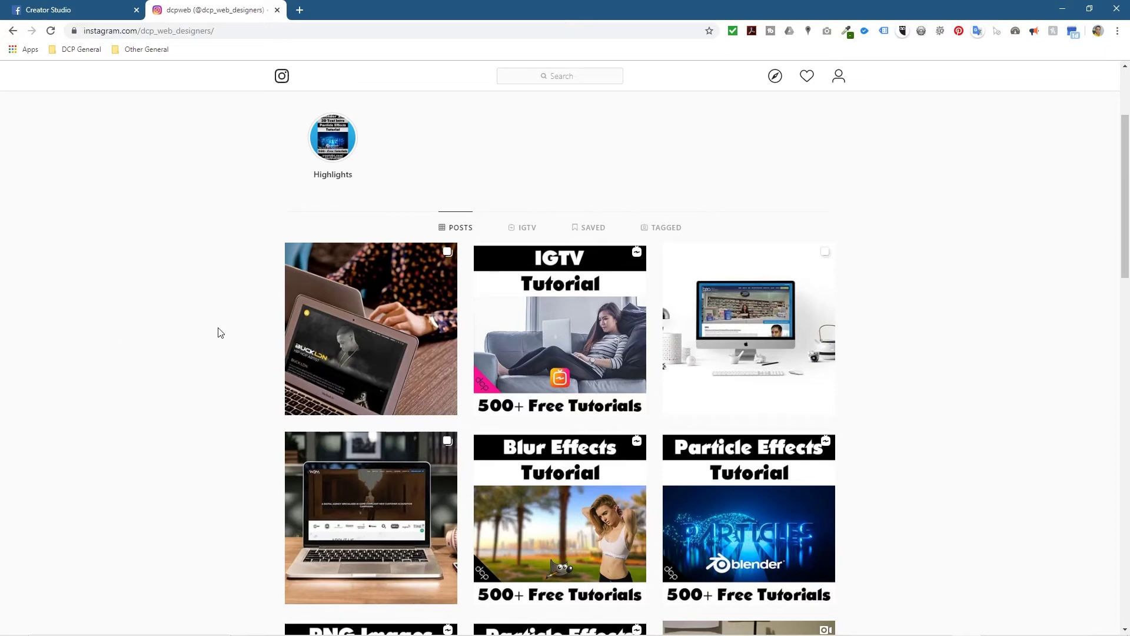
click(93, 10)
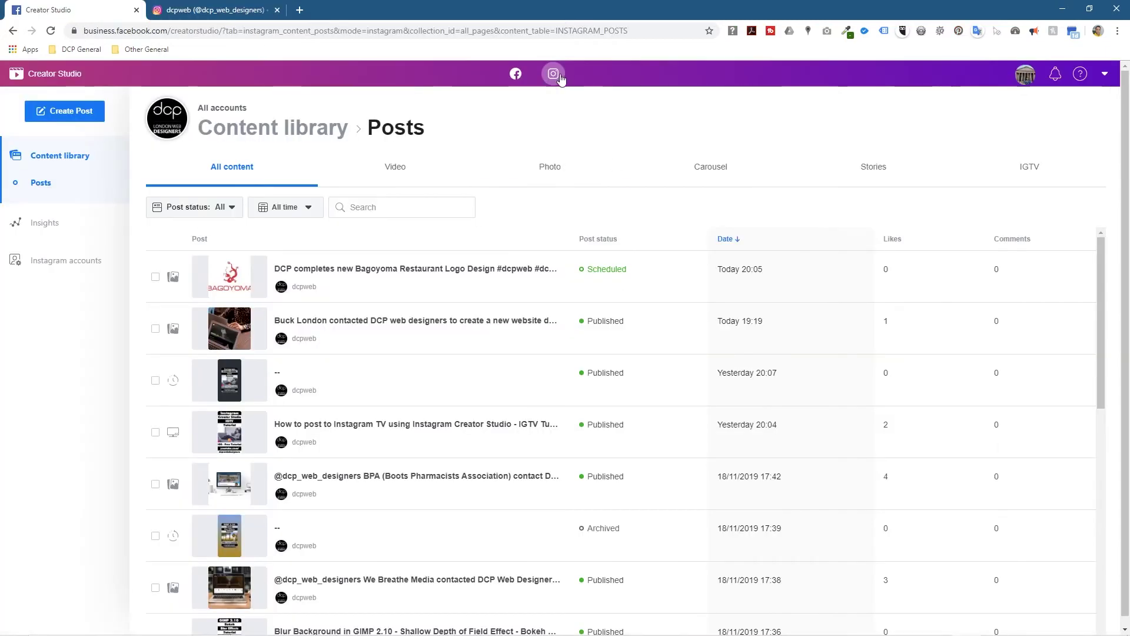
Step: Reload the Instagram library and filter it to IGTV, showing five published videos
click(560, 78)
click(1030, 177)
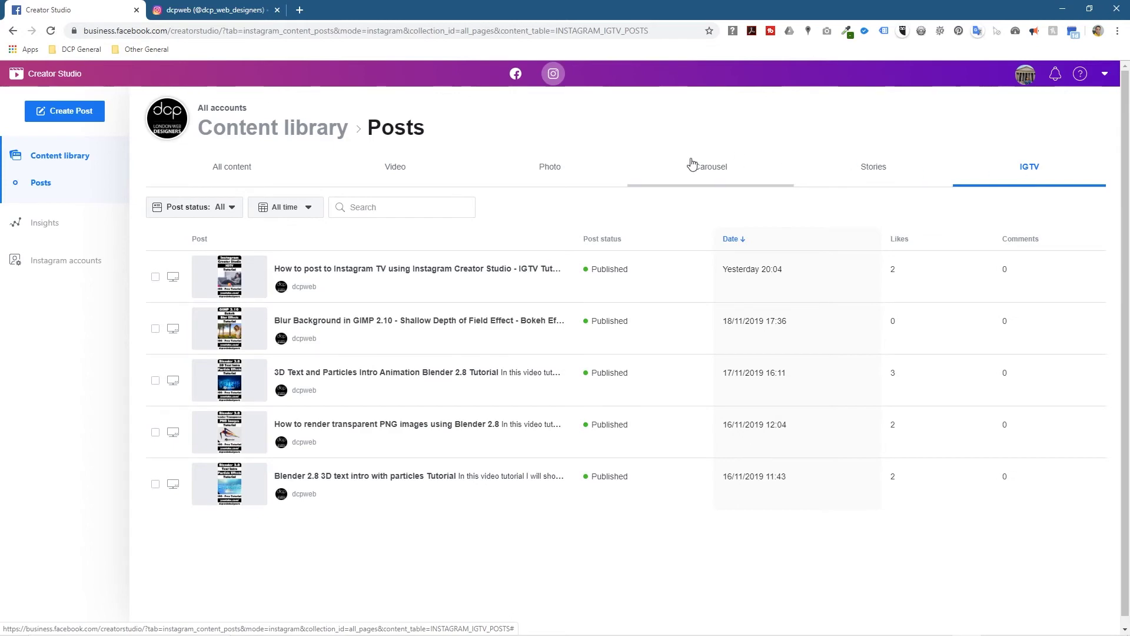
Step: Toggle the Instagram profile between its IGTV videos and posts grid, ending on IGTV
click(229, 6)
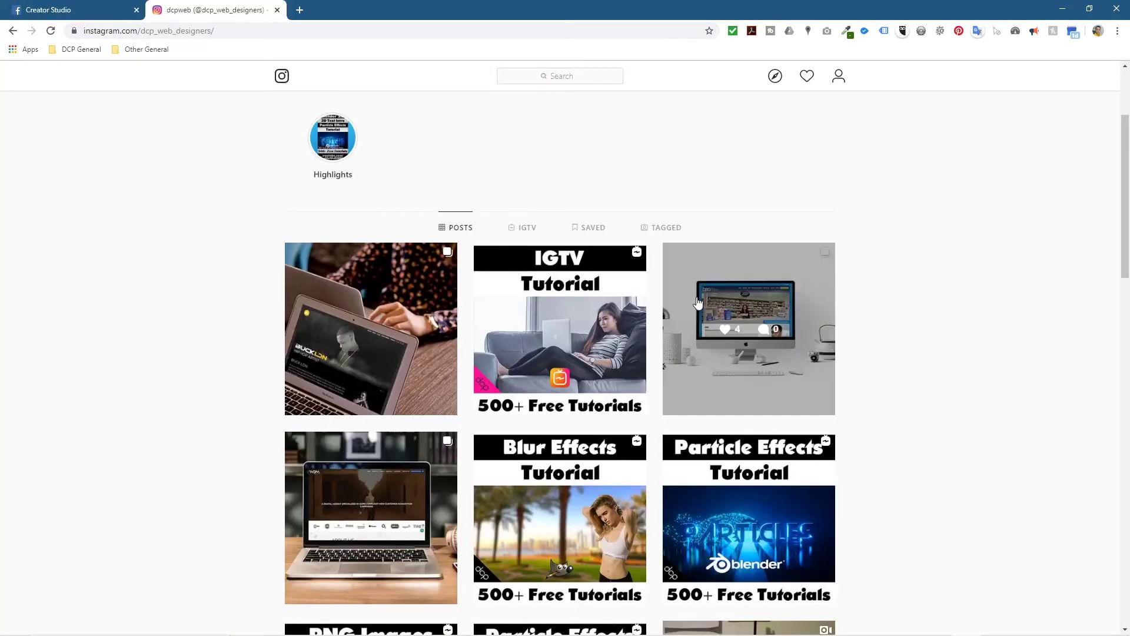
click(521, 231)
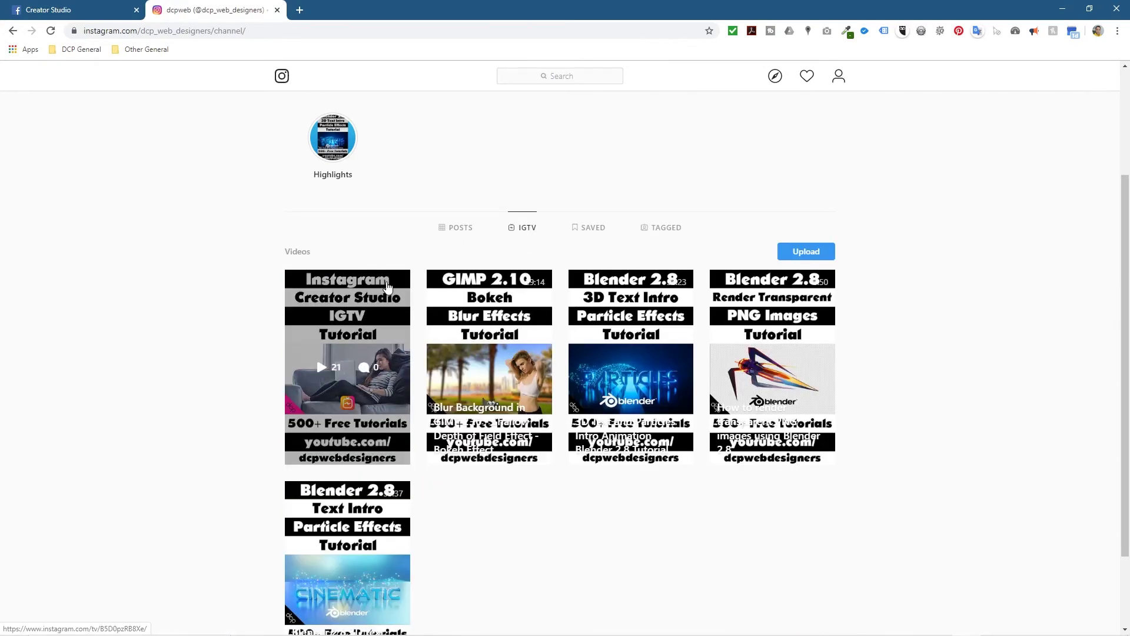
click(457, 227)
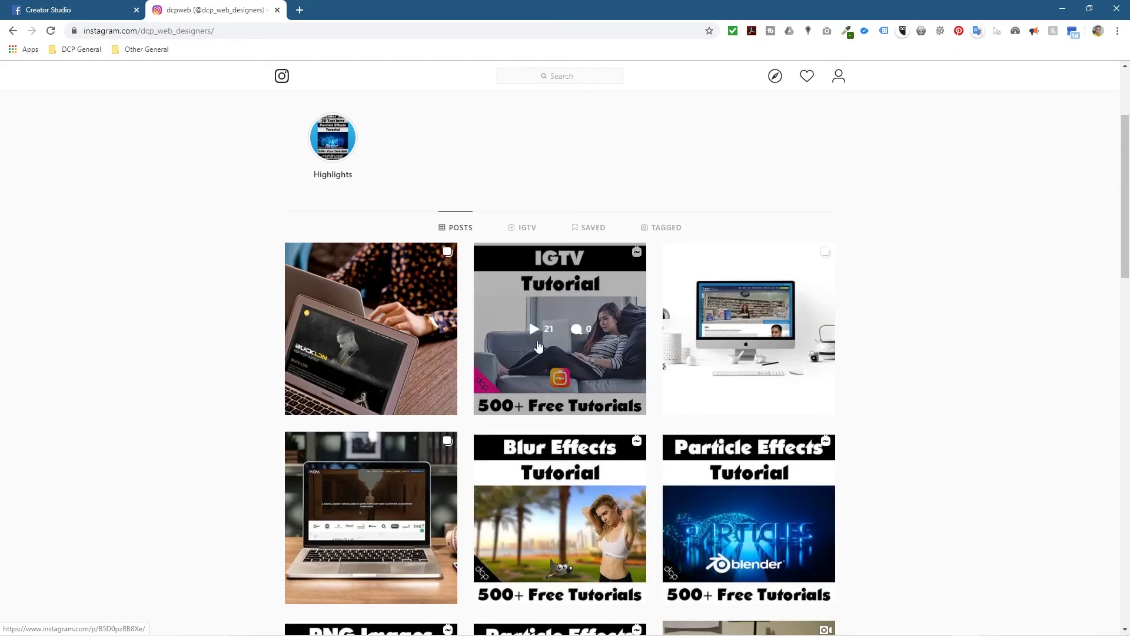
click(530, 229)
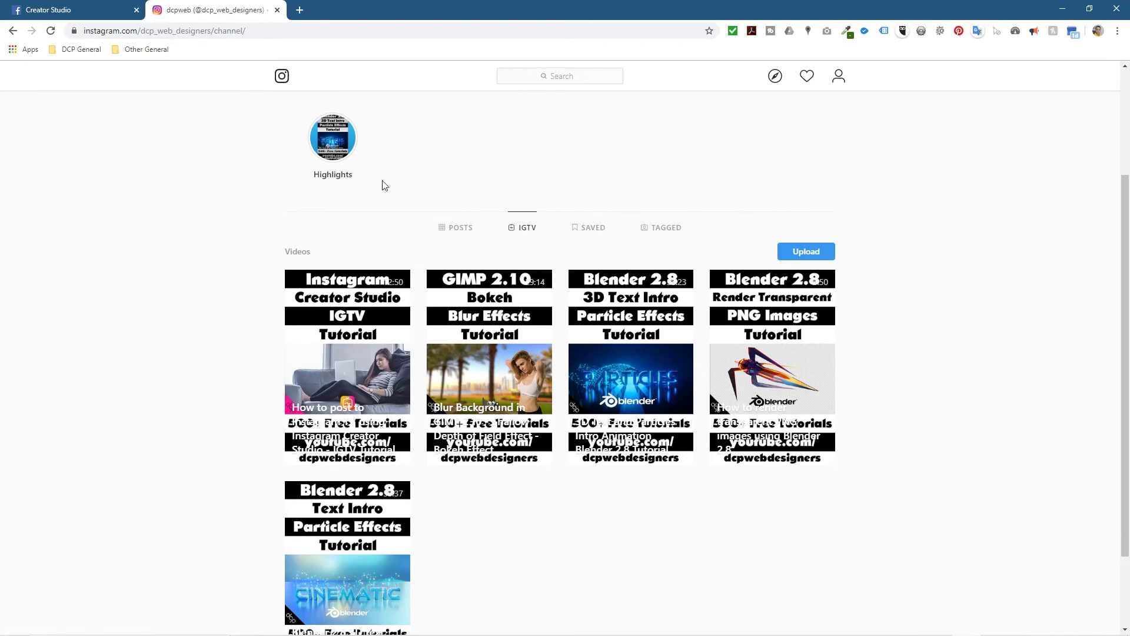
click(118, 10)
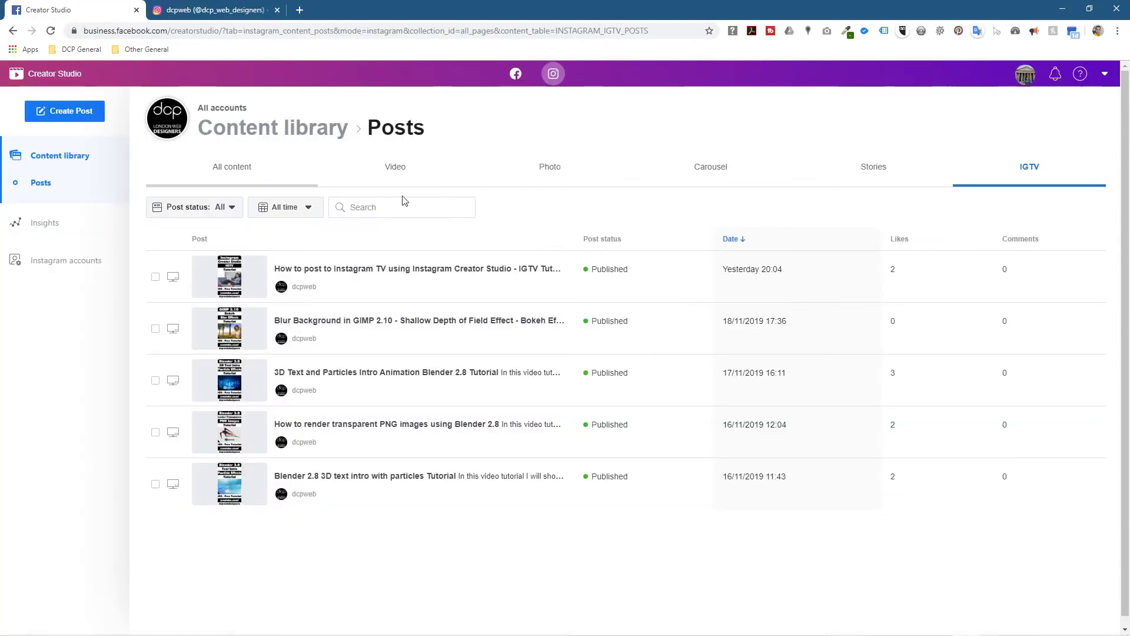
click(73, 110)
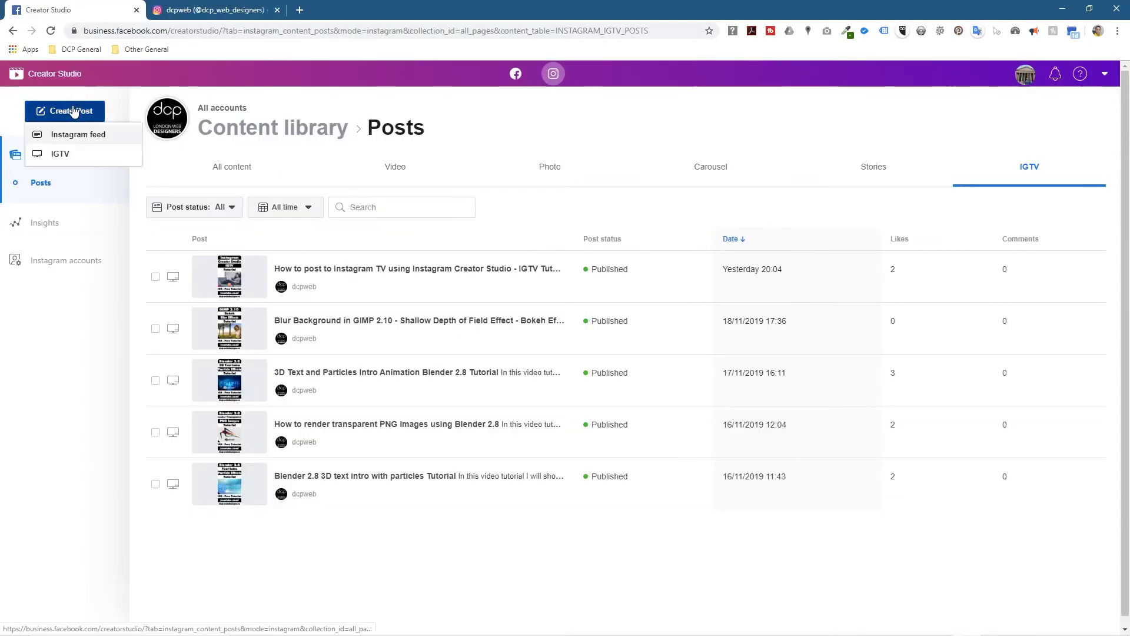
click(83, 156)
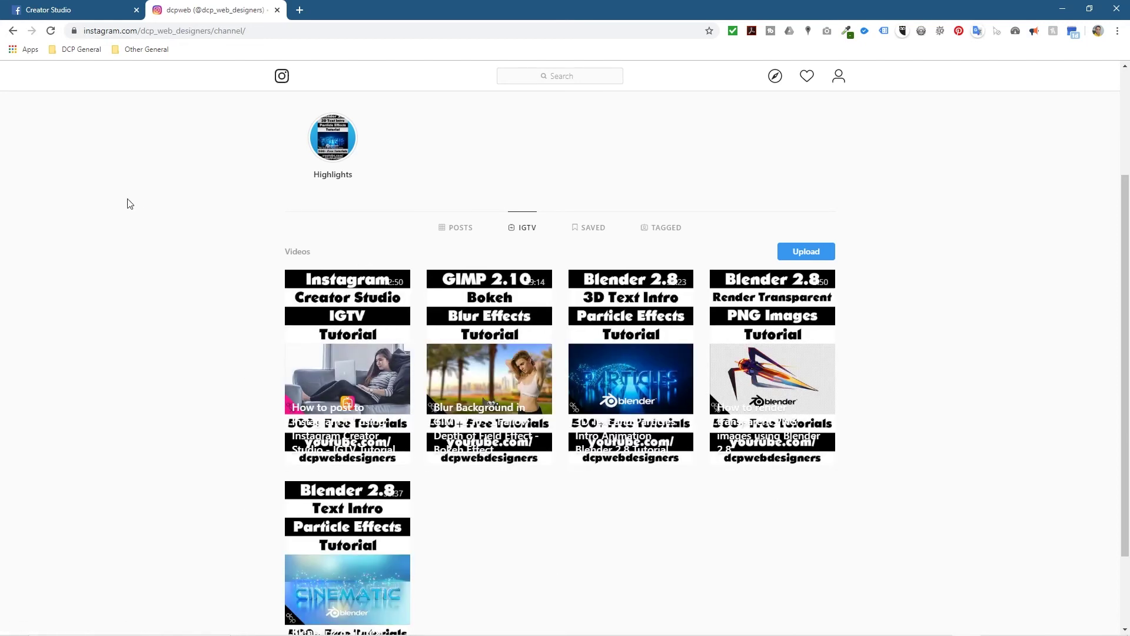
click(450, 229)
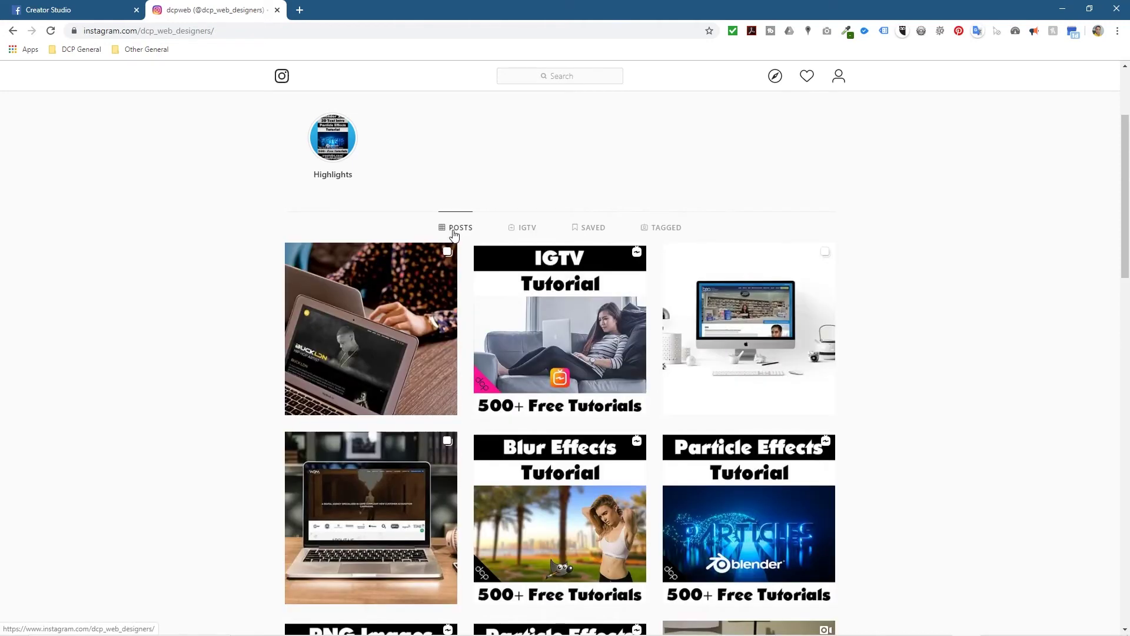
click(89, 7)
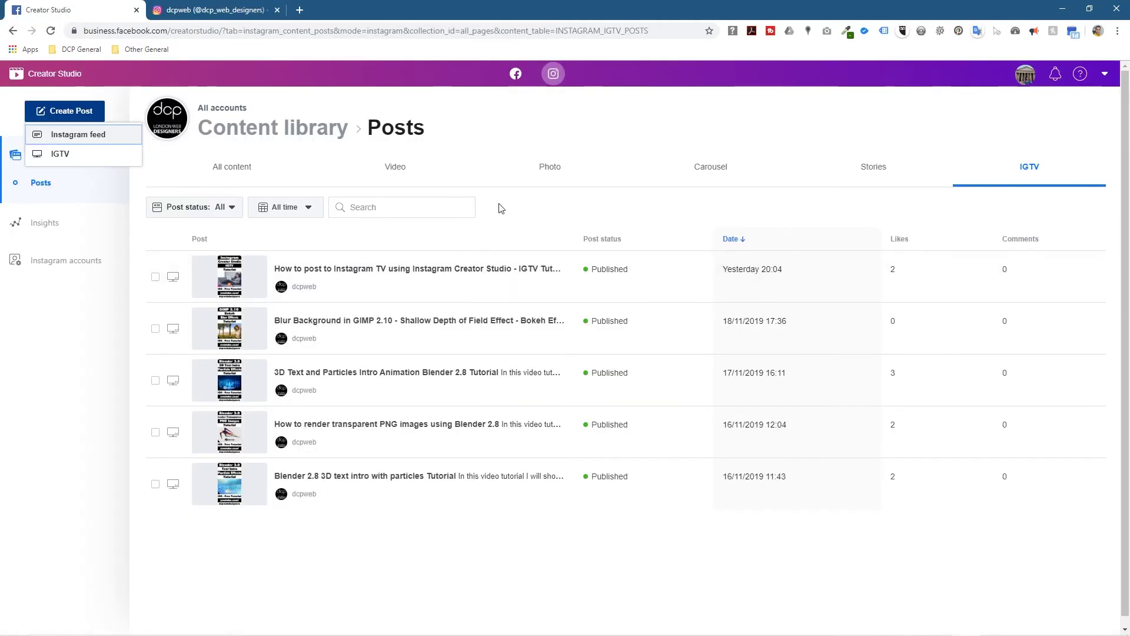
Step: Filter the library to Carousel posts and open the Bagoyoma post scheduled for Today 20:05
click(759, 174)
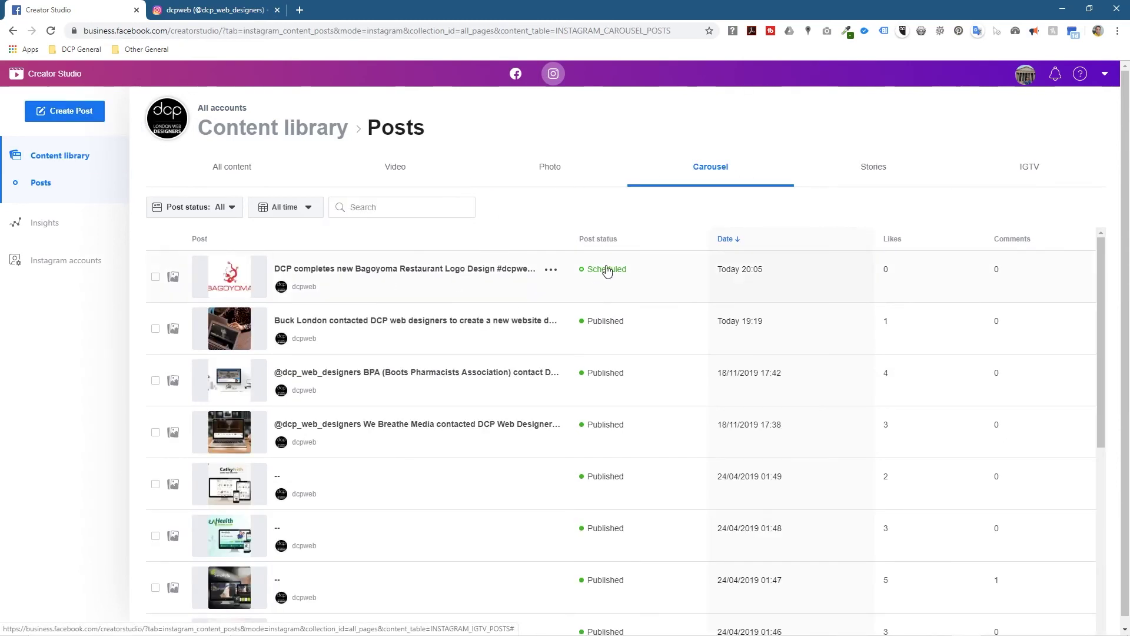
click(450, 172)
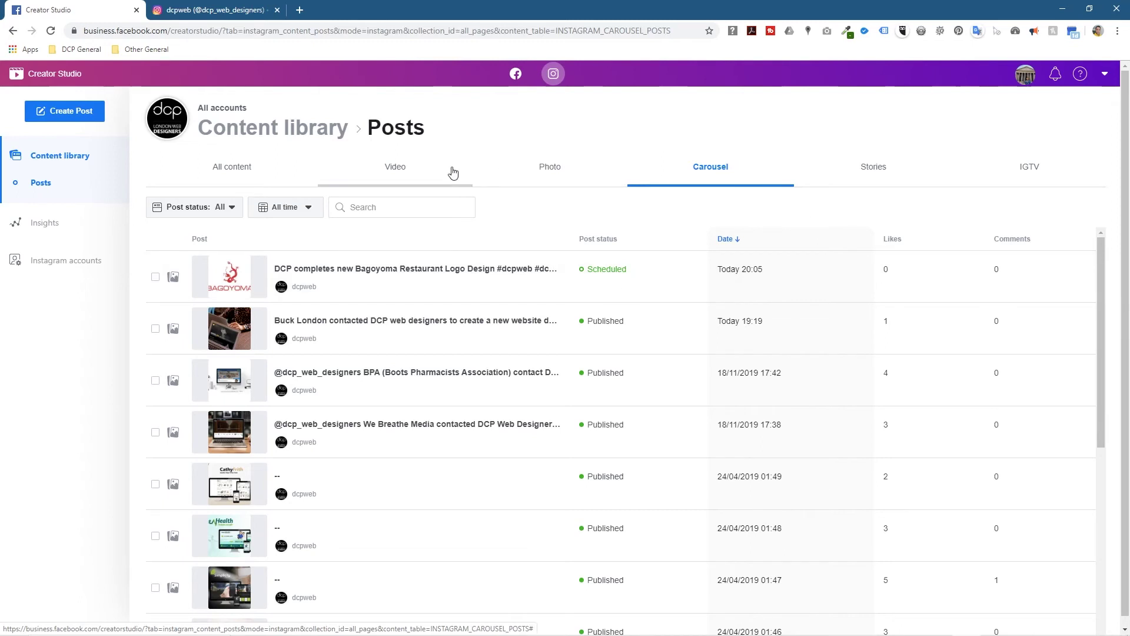
click(540, 171)
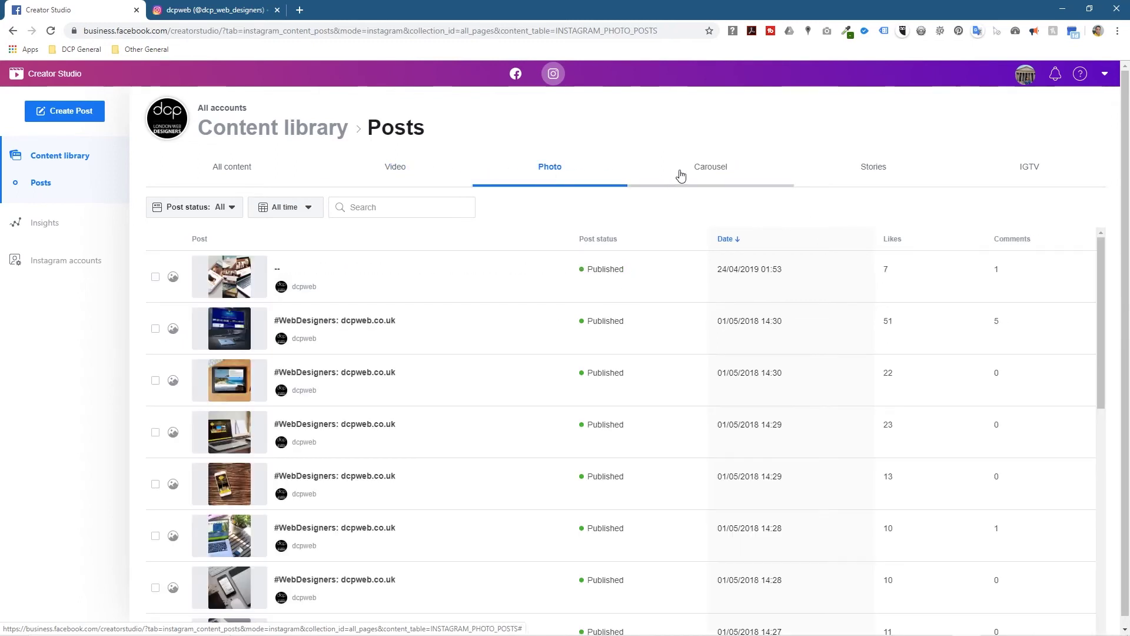
click(713, 173)
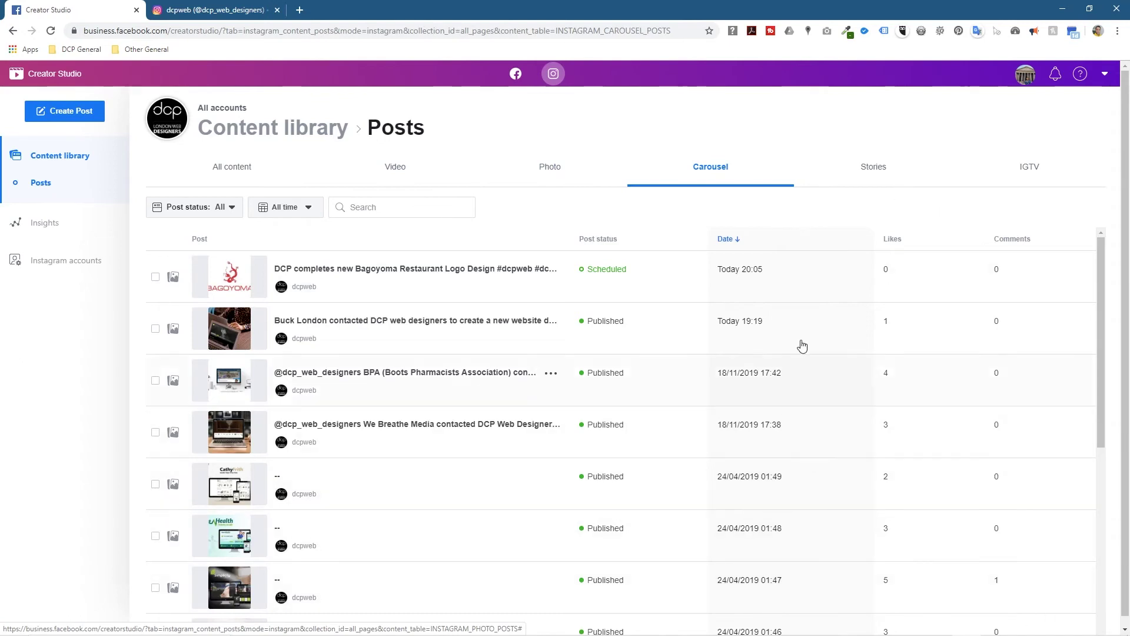
click(516, 272)
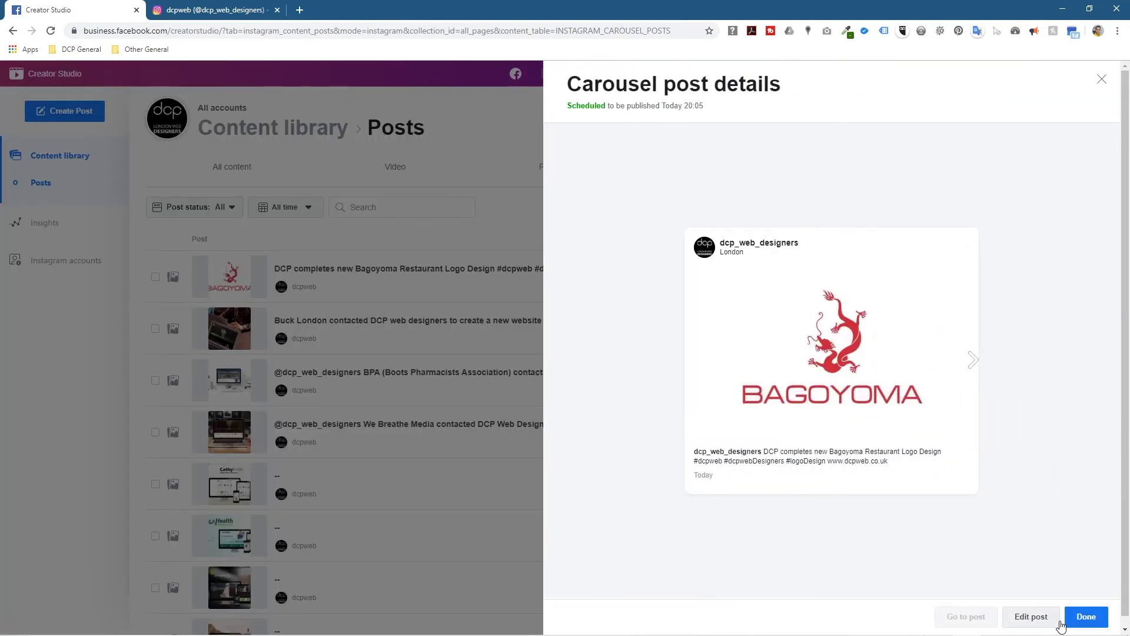
Step: Switch the Bagoyoma post to Save and publish, then reload Instagram to see it live
click(1044, 618)
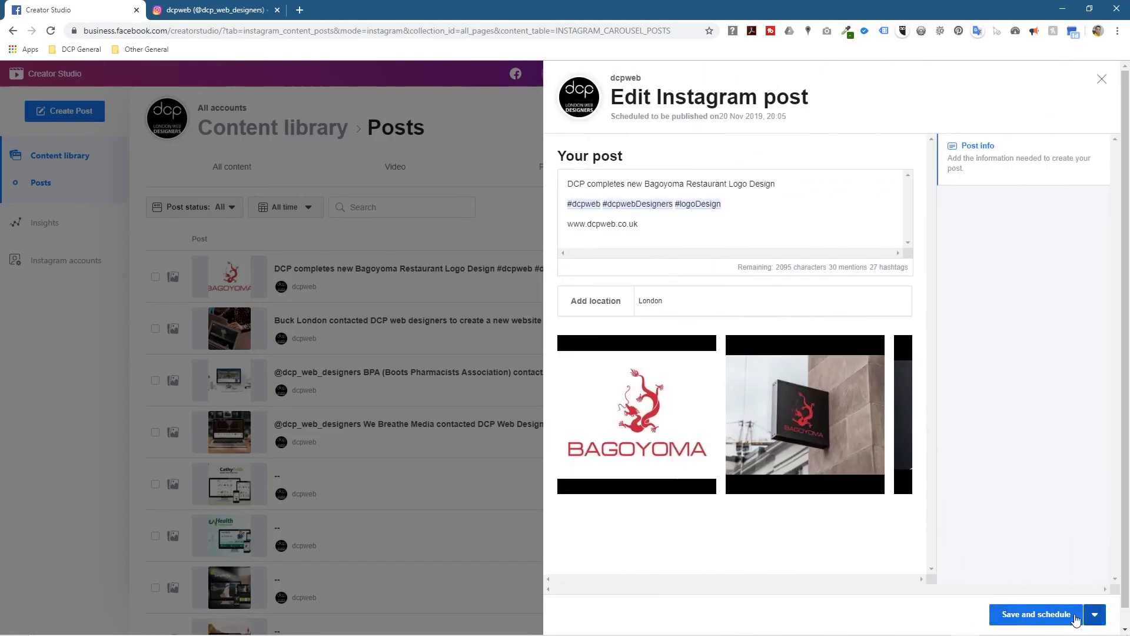
click(1094, 616)
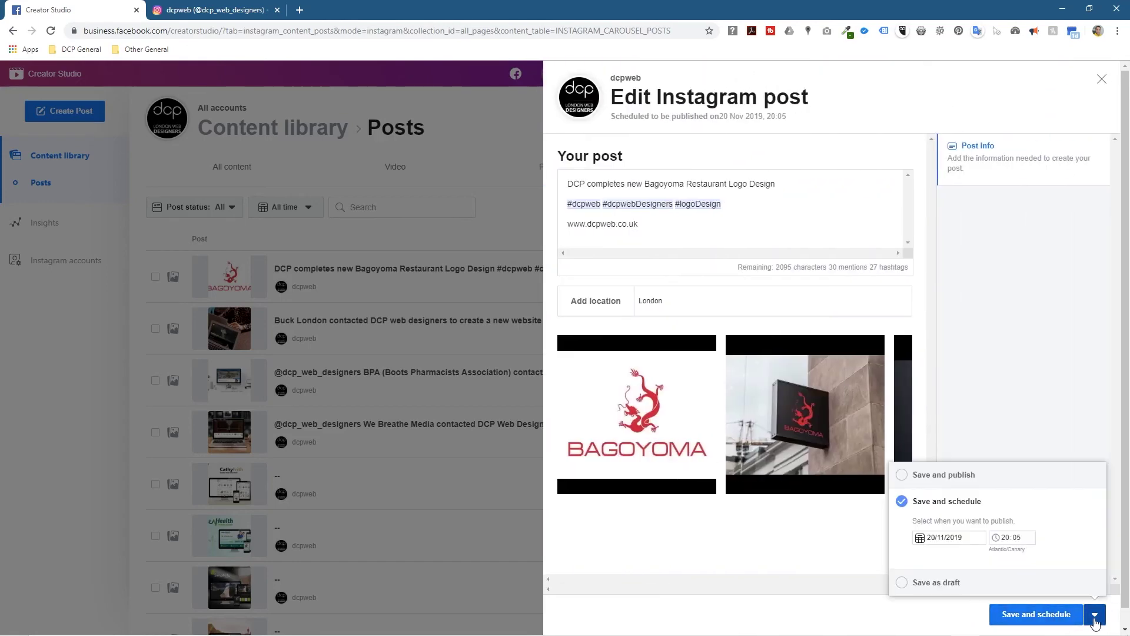
click(902, 475)
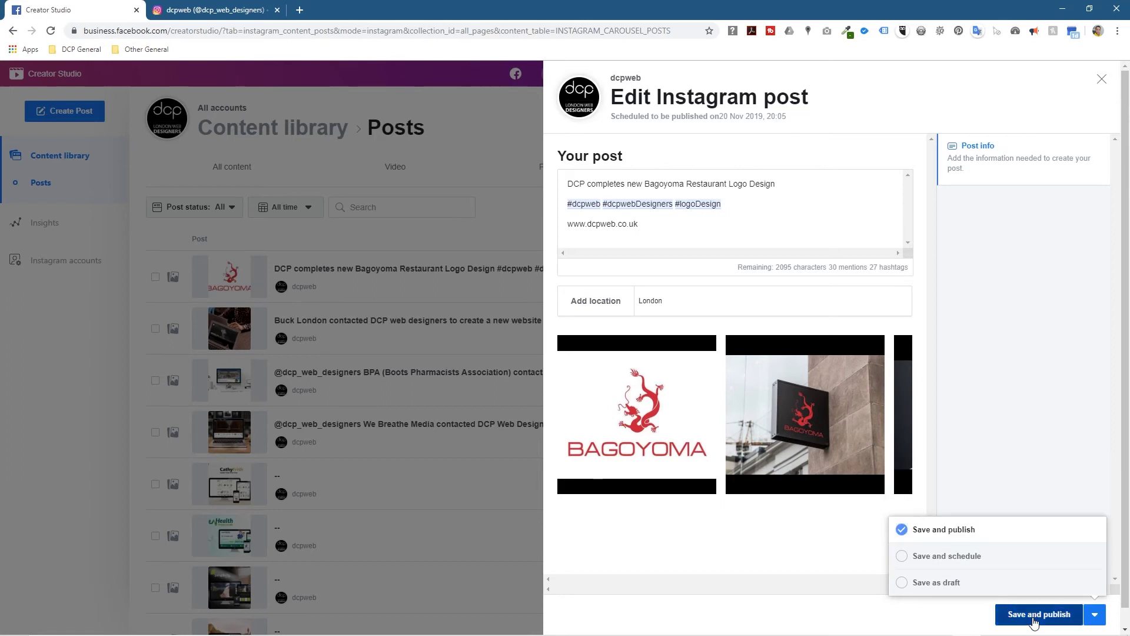
click(1034, 615)
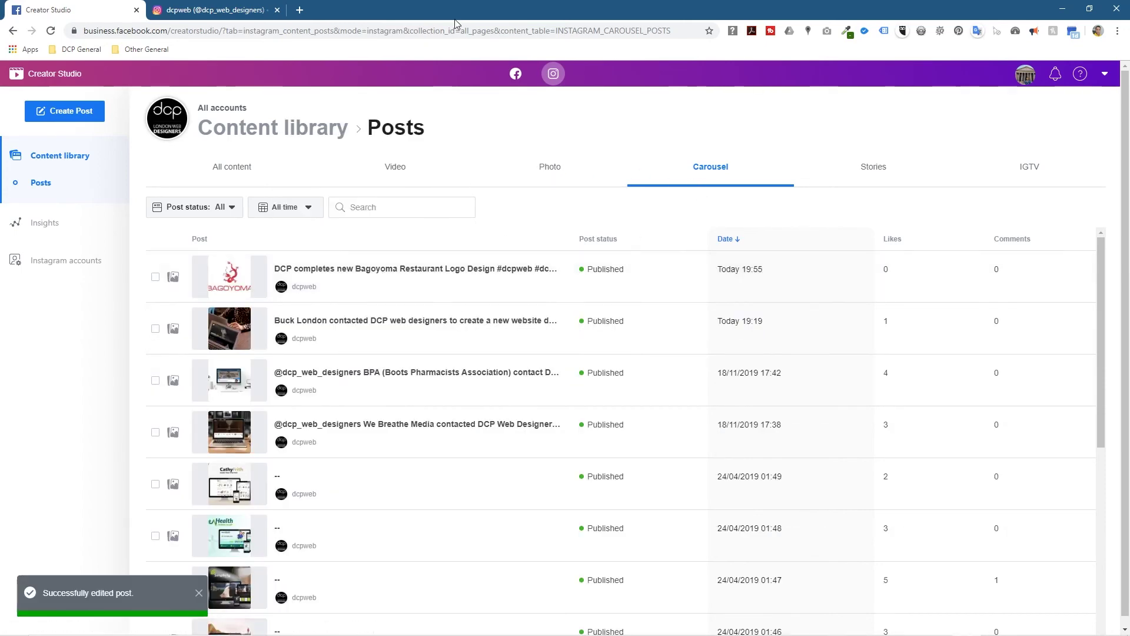
click(189, 8)
click(51, 31)
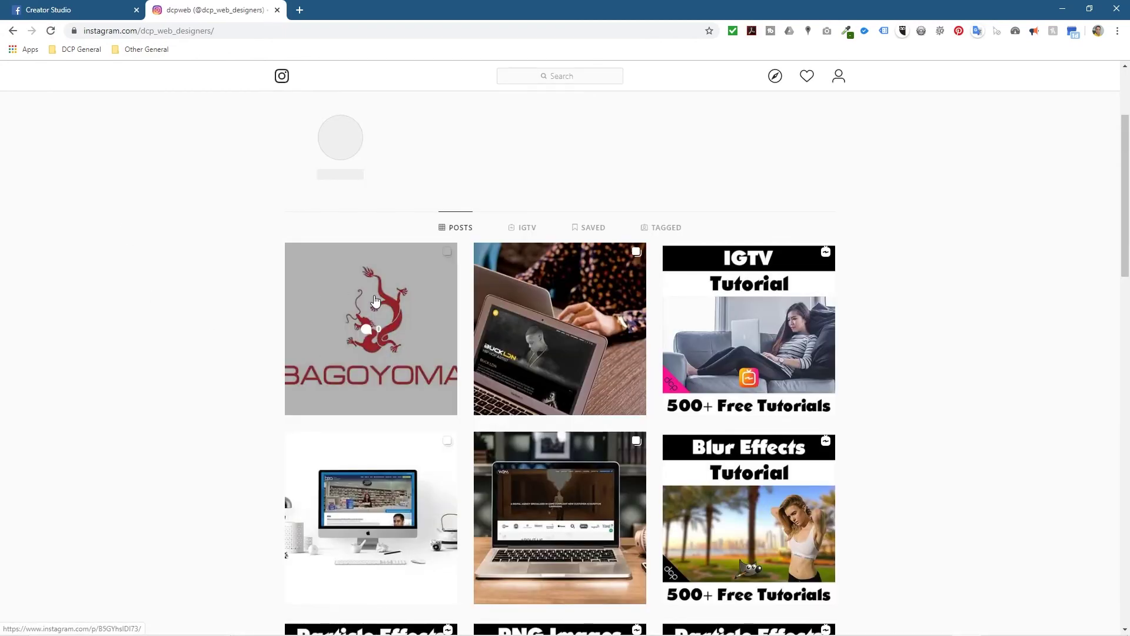
Step: Open the new Bagoyoma post and step through signboard, coffee cup and dragon window images
click(379, 305)
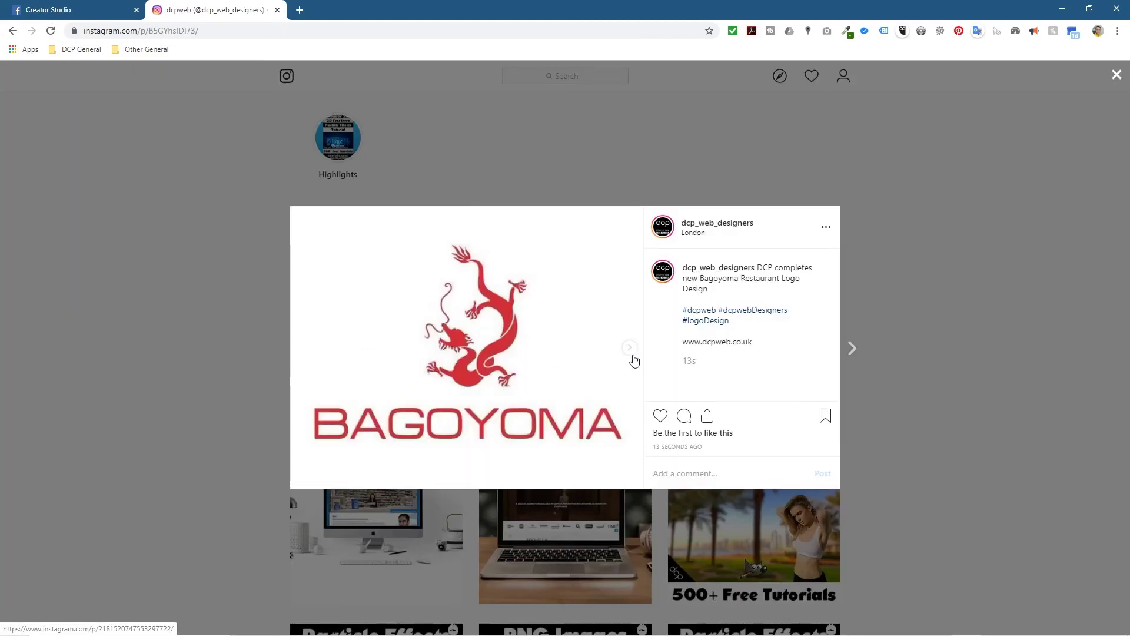
click(629, 347)
click(630, 347)
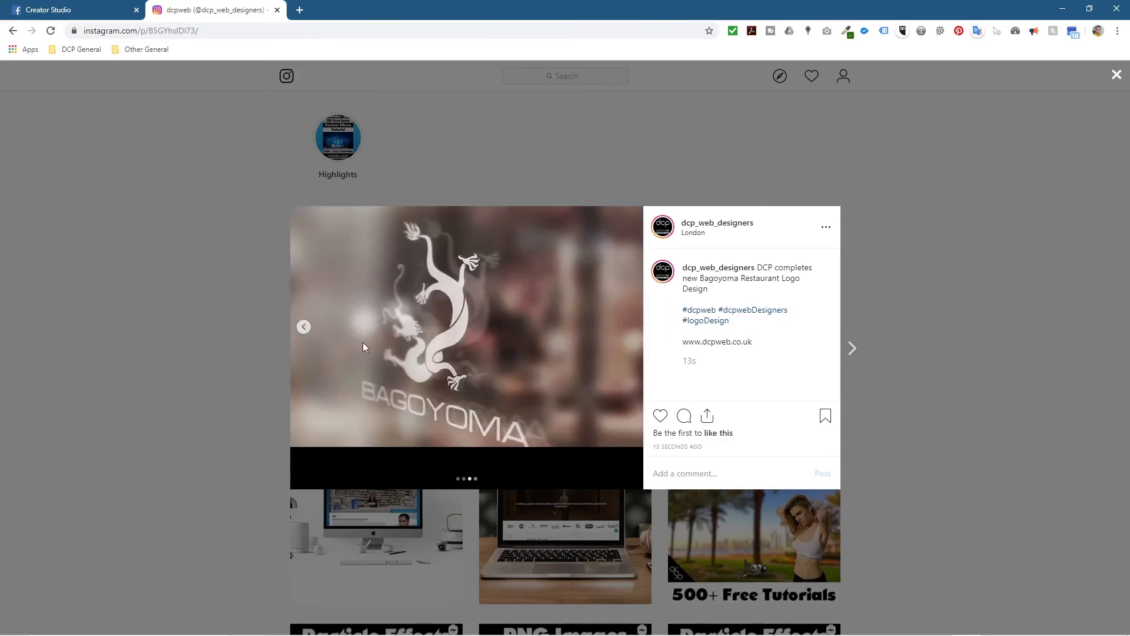
click(303, 338)
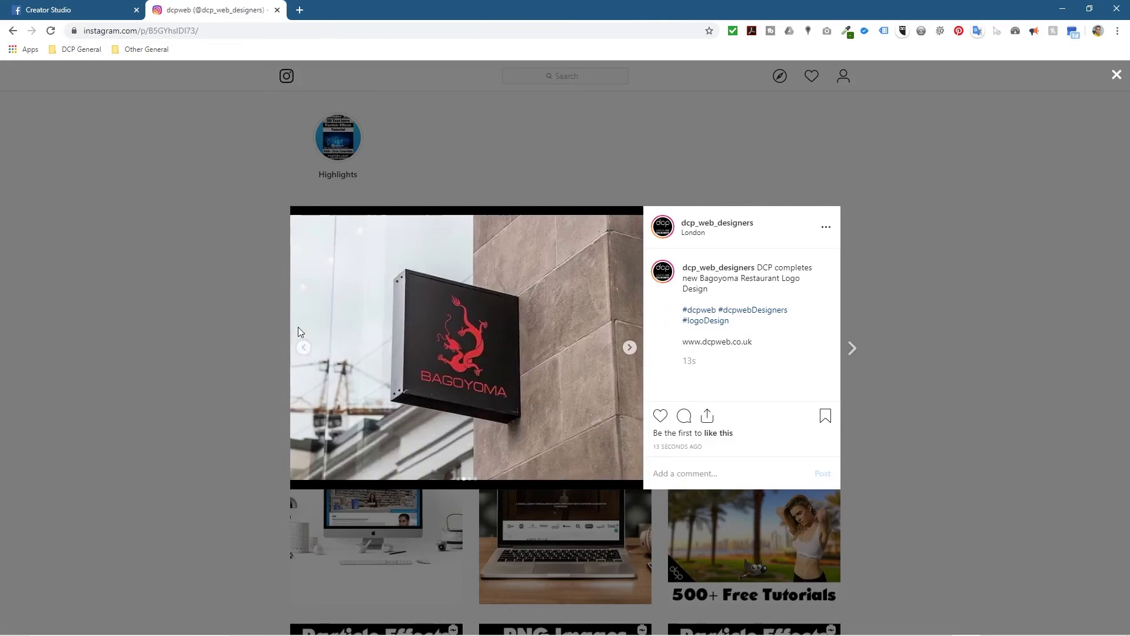
click(629, 348)
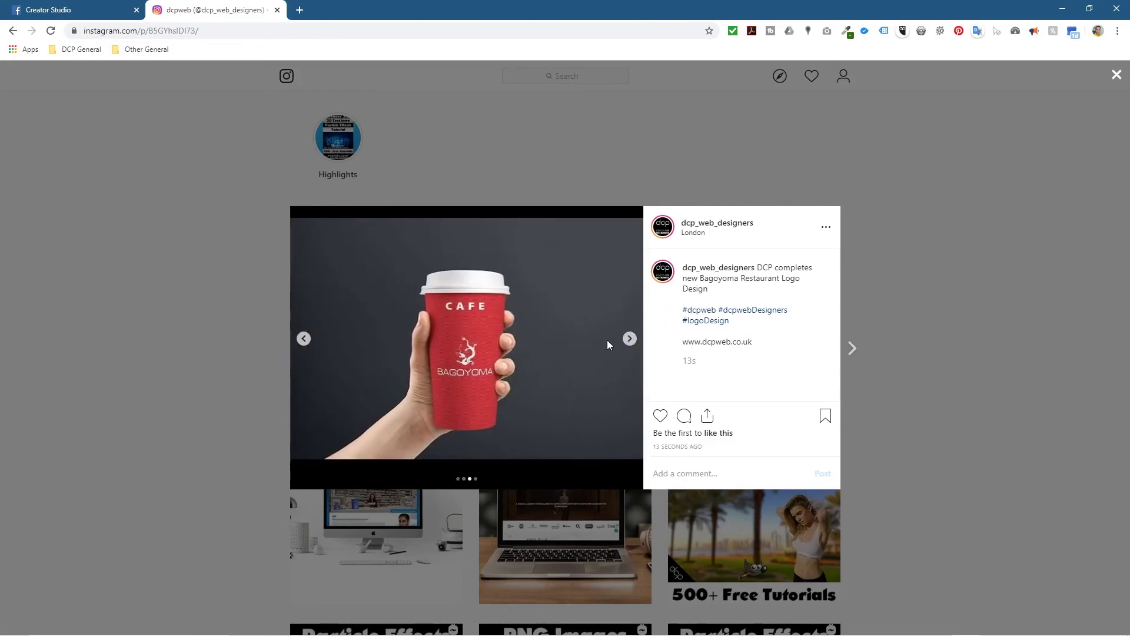
click(630, 339)
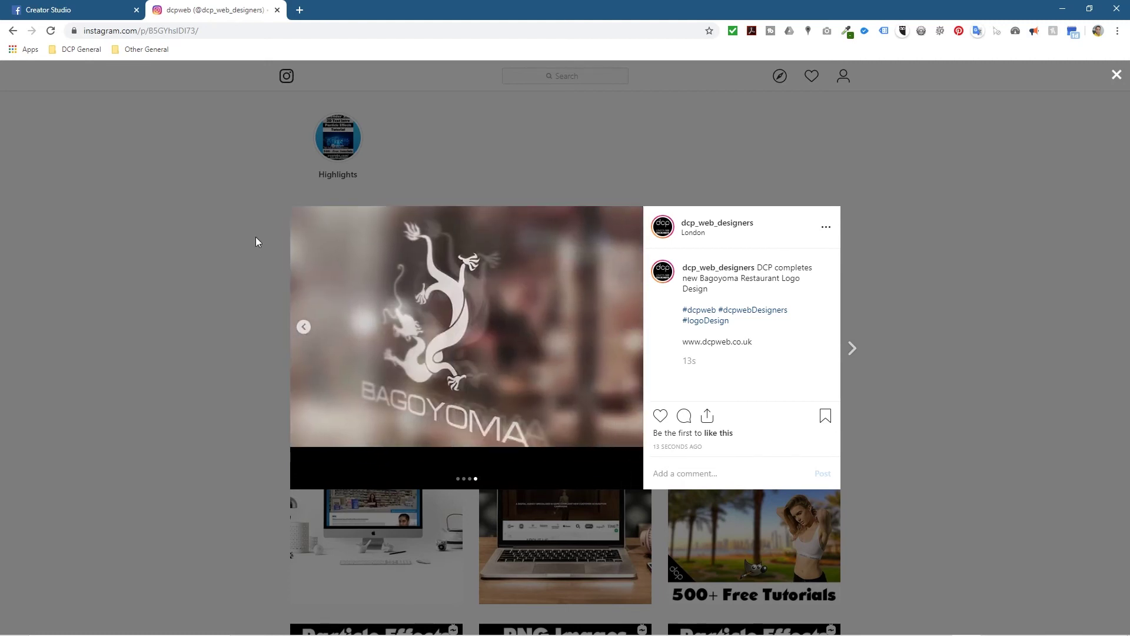
Step: Flip back and forth through the Bagoyoma images once more, then close the post
click(302, 328)
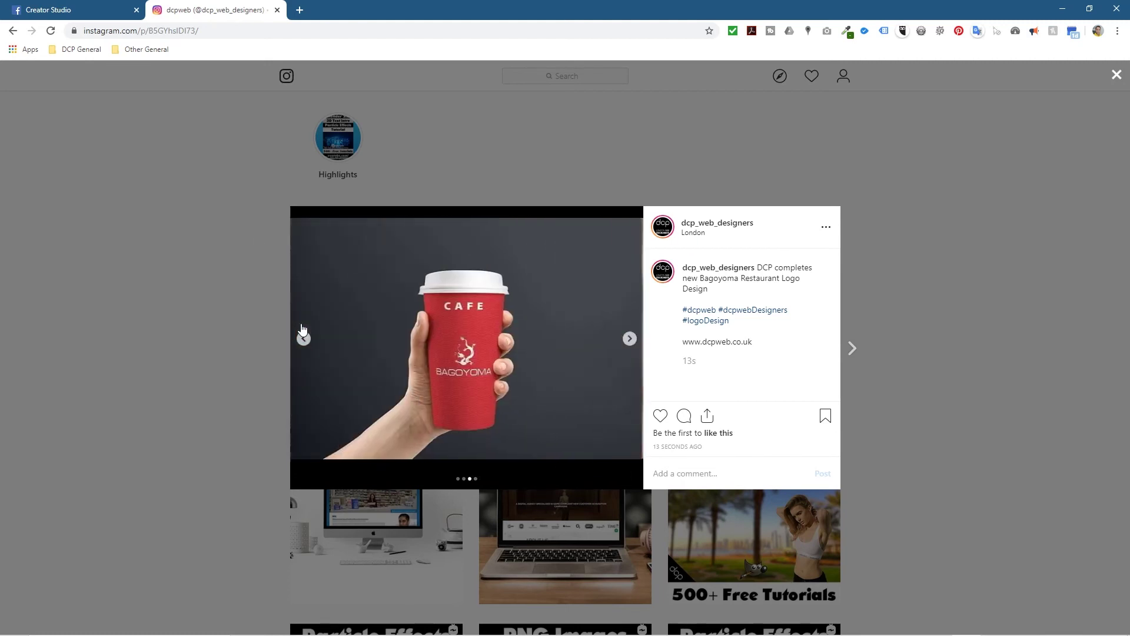
click(303, 328)
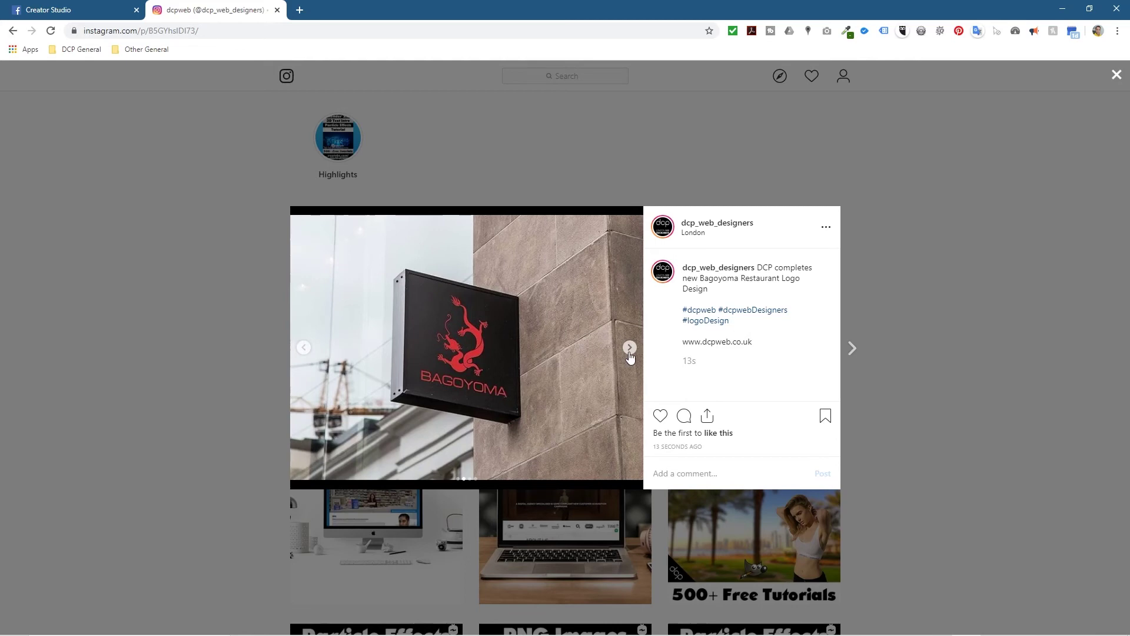
click(629, 349)
click(630, 342)
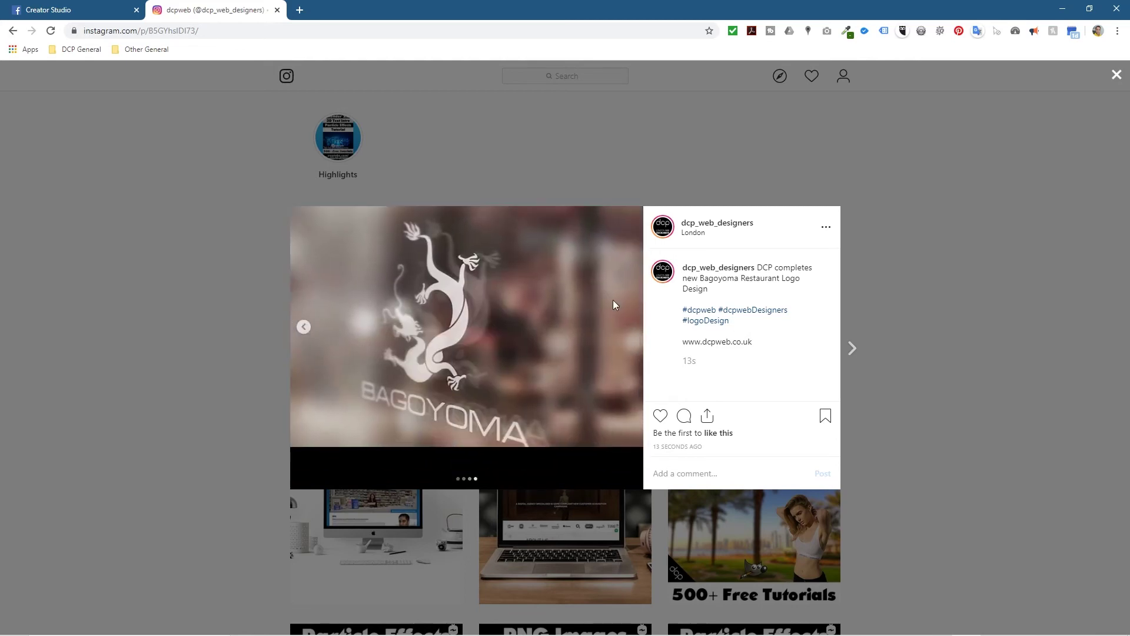
click(303, 327)
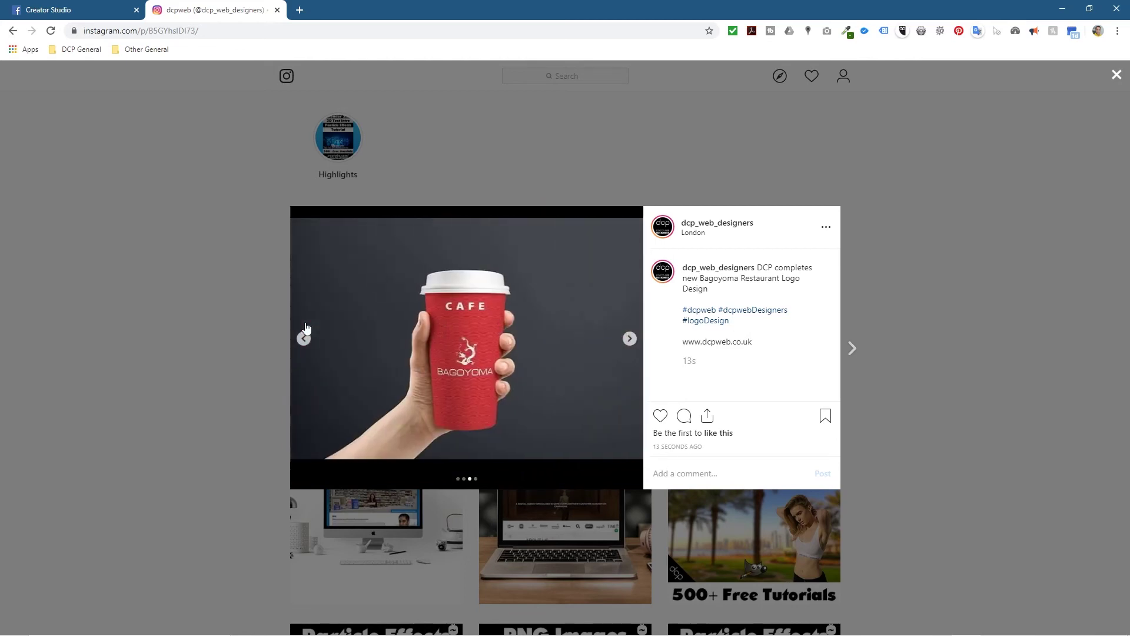
click(305, 327)
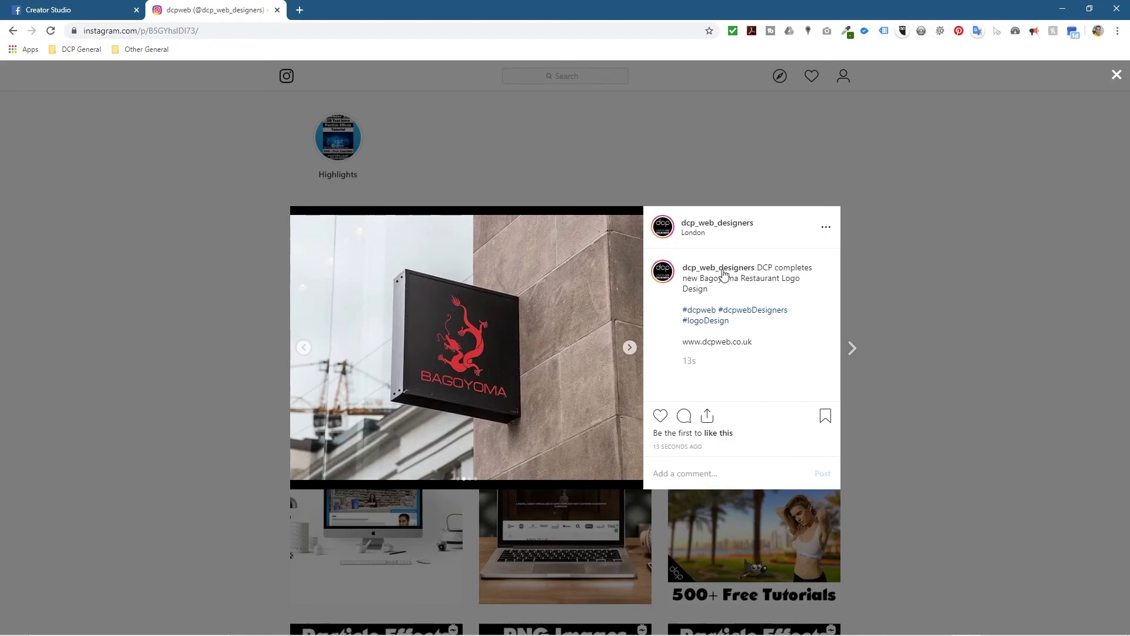
click(190, 290)
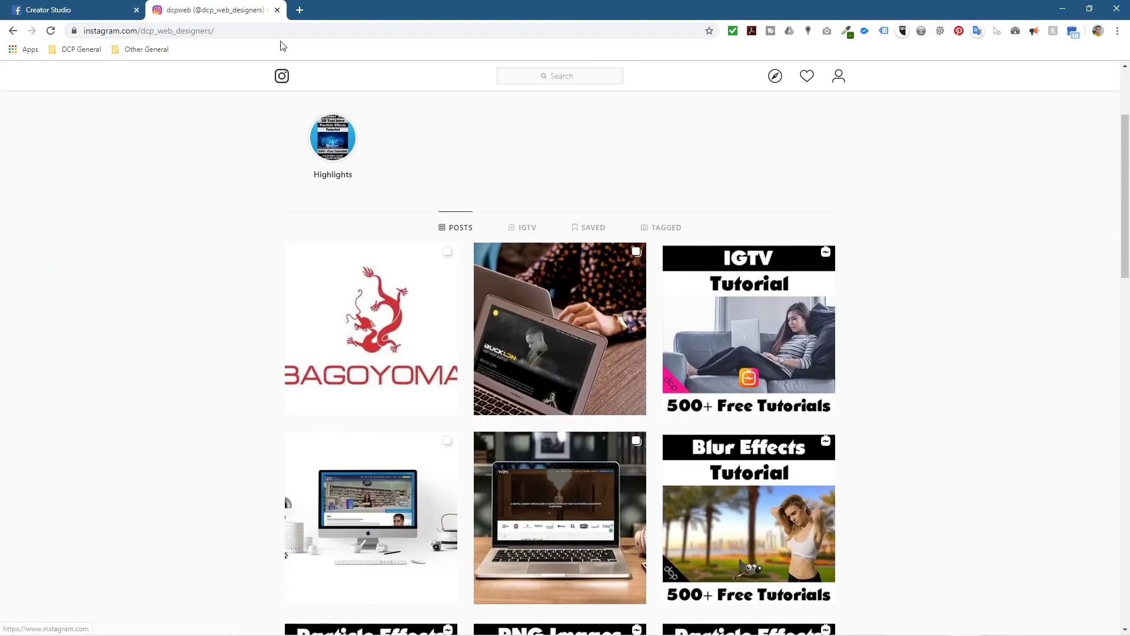
click(299, 9)
Step: Open the DCP Web Designers Facebook page in a new tab and close Creator Studio
text(facebook.com/dcpwebdesigners)
key(Return)
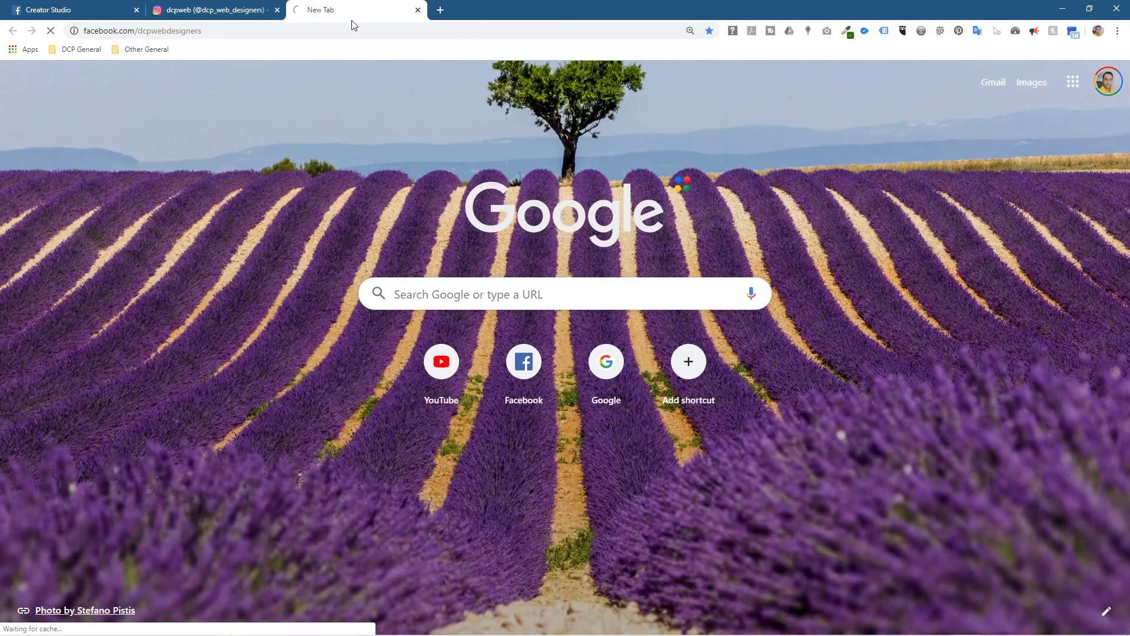
click(94, 7)
click(136, 10)
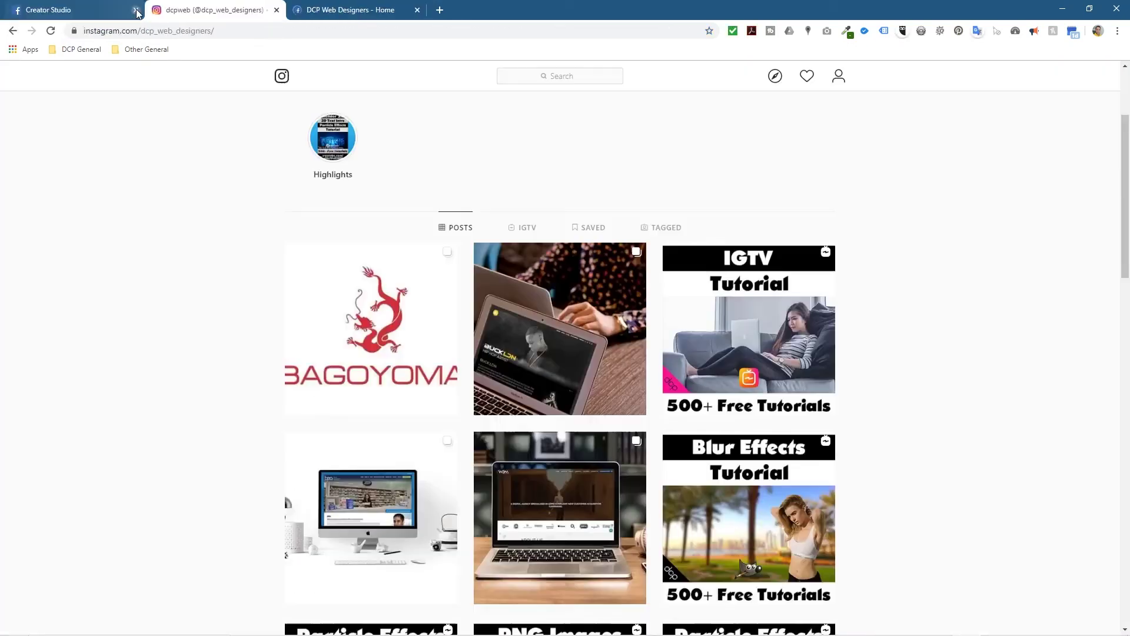
click(217, 9)
Step: Scroll through the DCP Web Designers Facebook page feed
scroll(463, 333, down, 5)
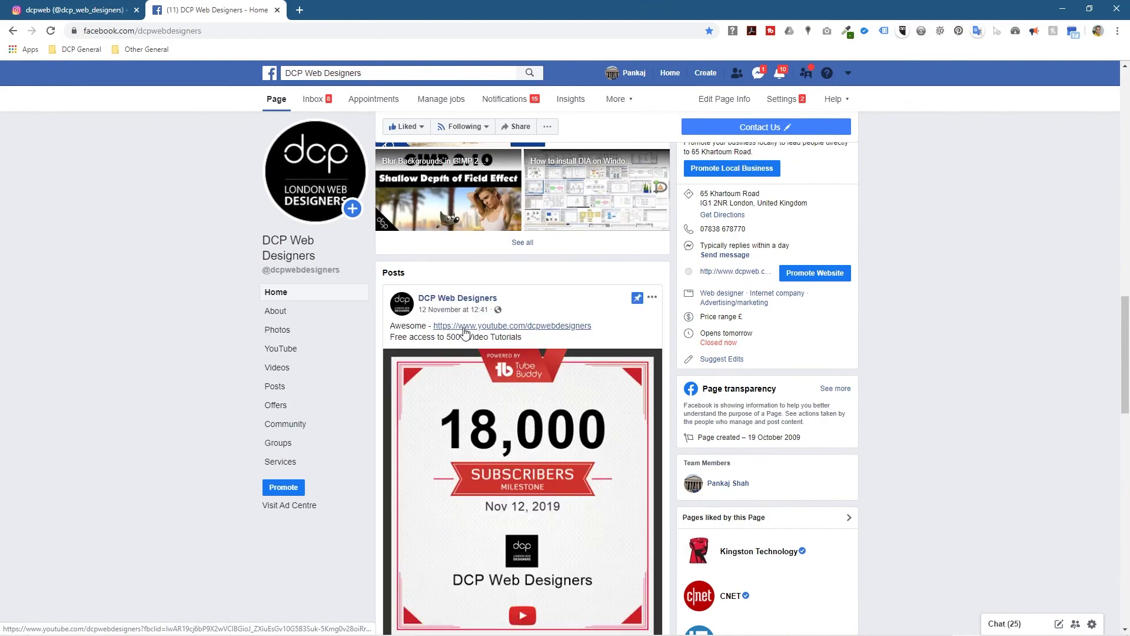
scroll(465, 333, up, 8)
scroll(465, 333, down, 15)
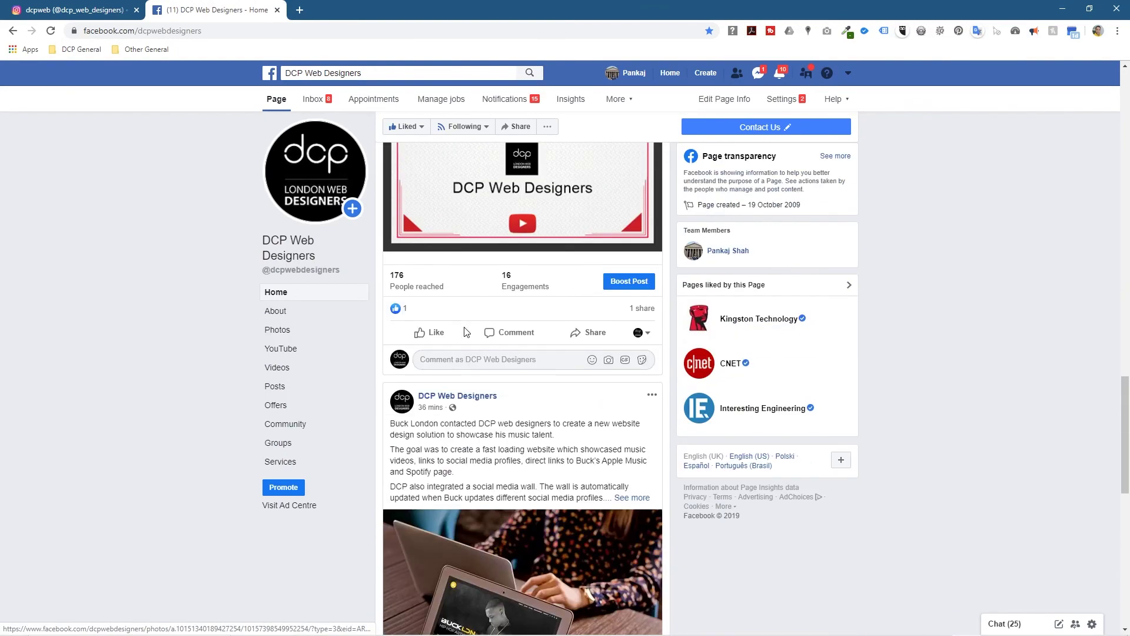
scroll(465, 333, down, 5)
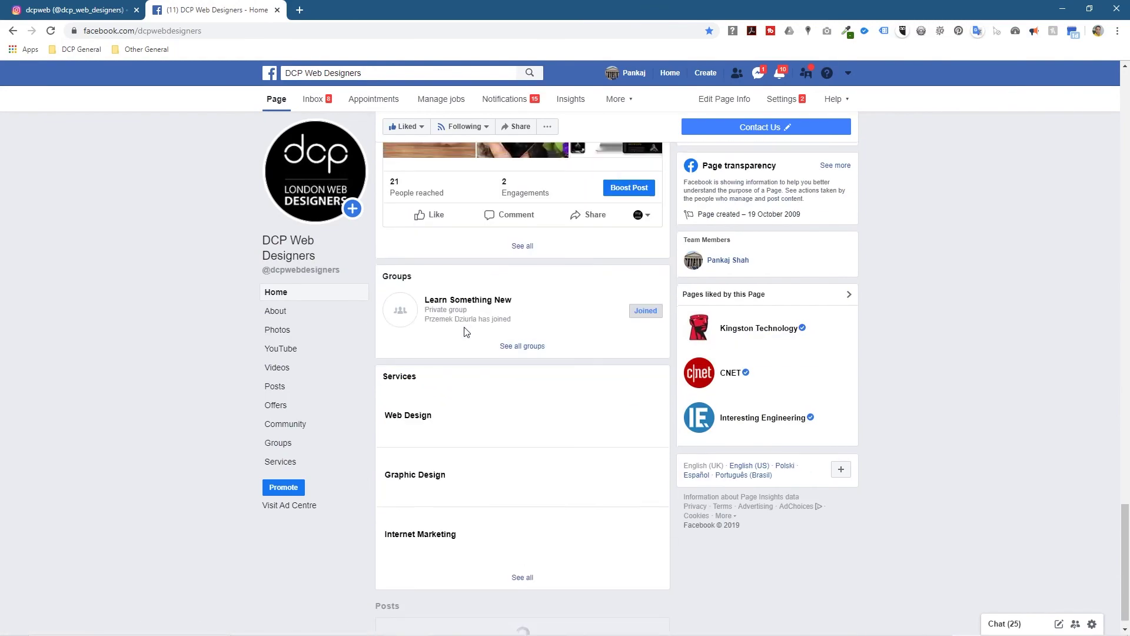
scroll(635, 347, up, 8)
scroll(549, 471, down, 4)
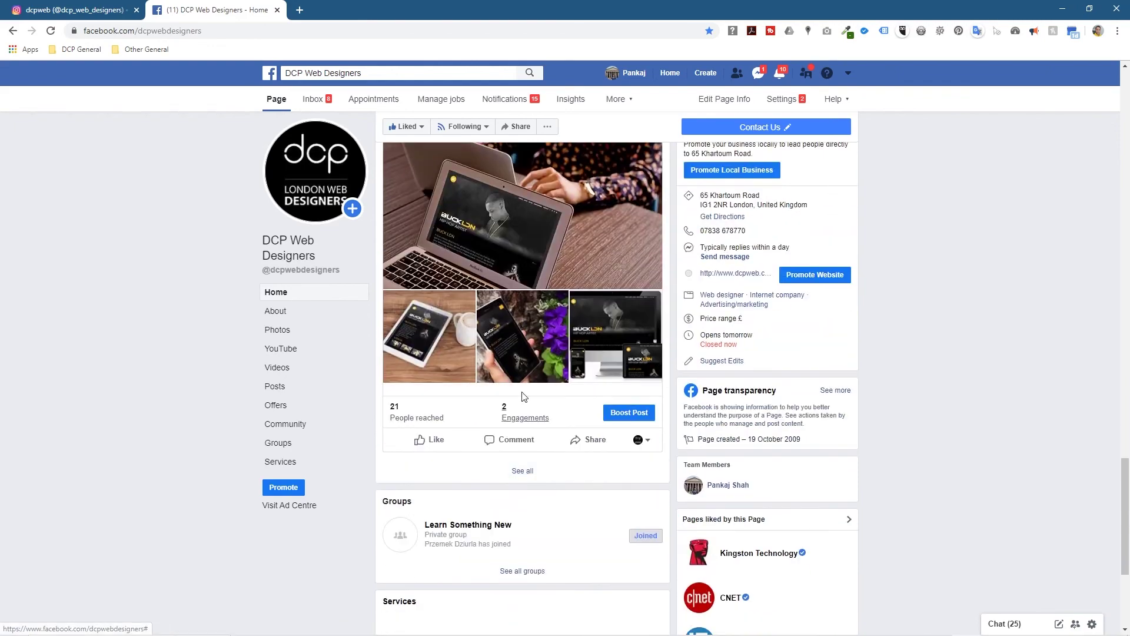
scroll(520, 396, up, 4)
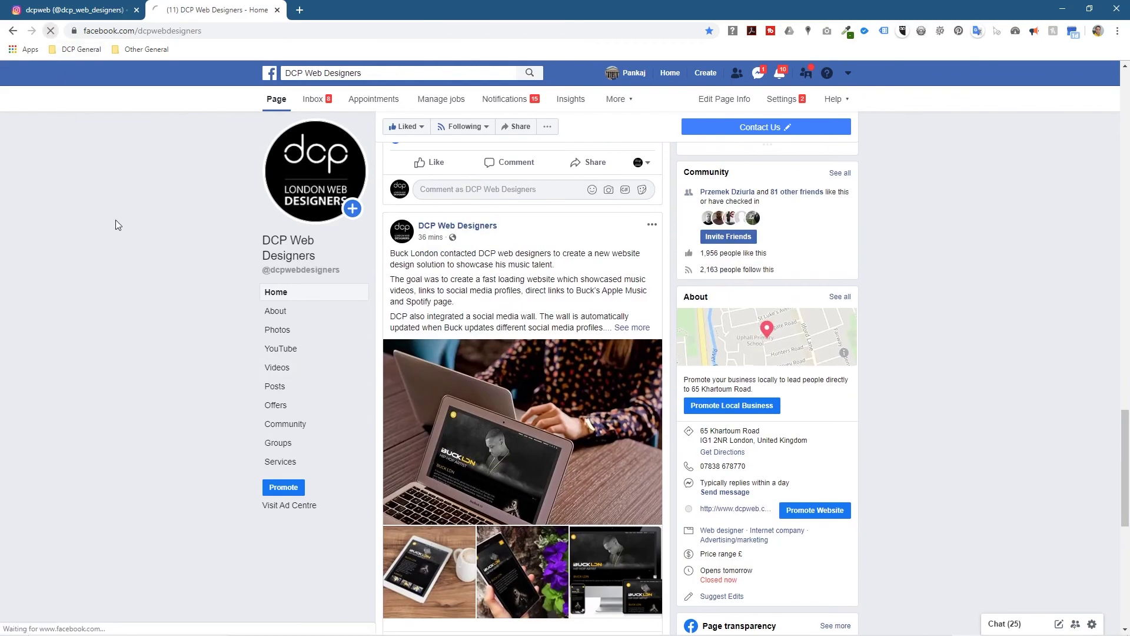
Step: Open the Bagoyoma post on Instagram, then browse the Facebook page feed again
key(ctrl+shift+Tab)
click(383, 287)
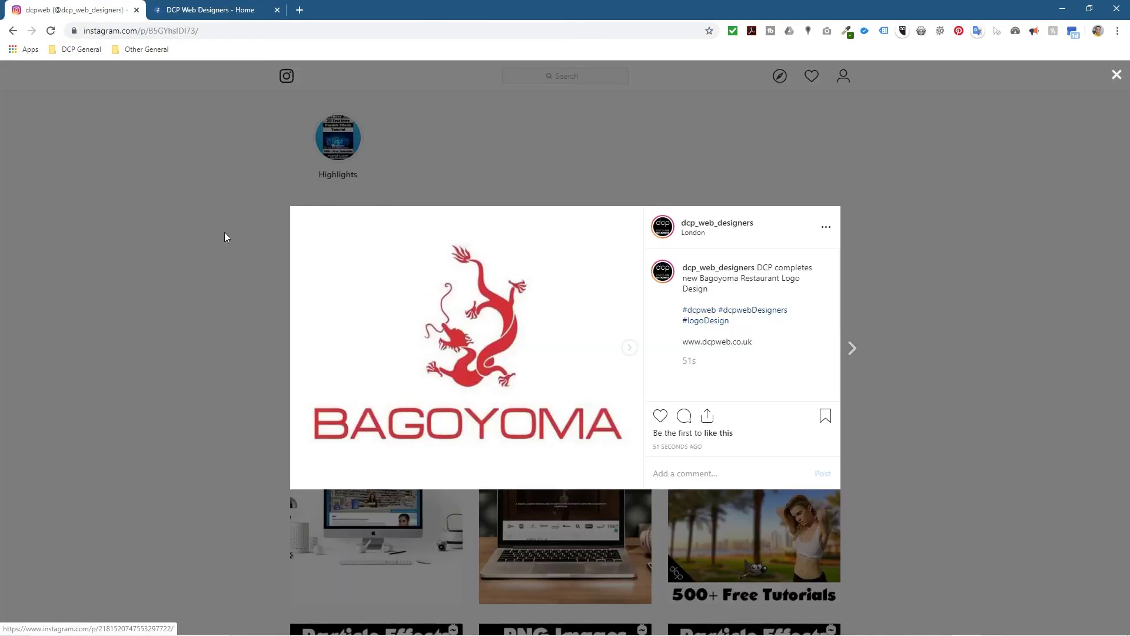
key(ctrl+Tab)
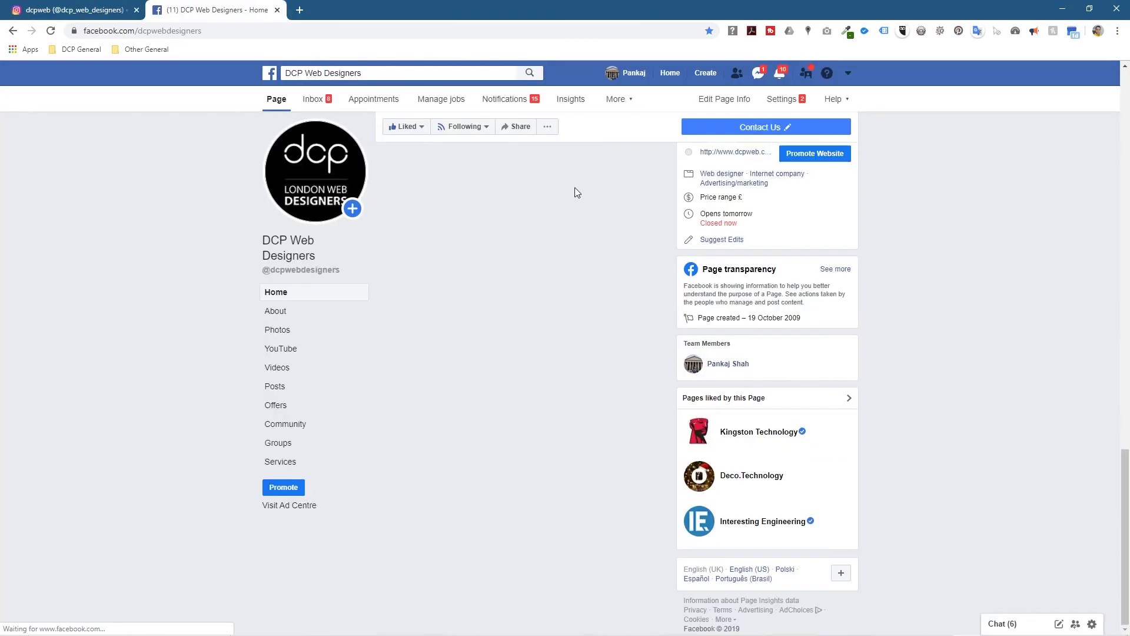
scroll(489, 377, down, 10)
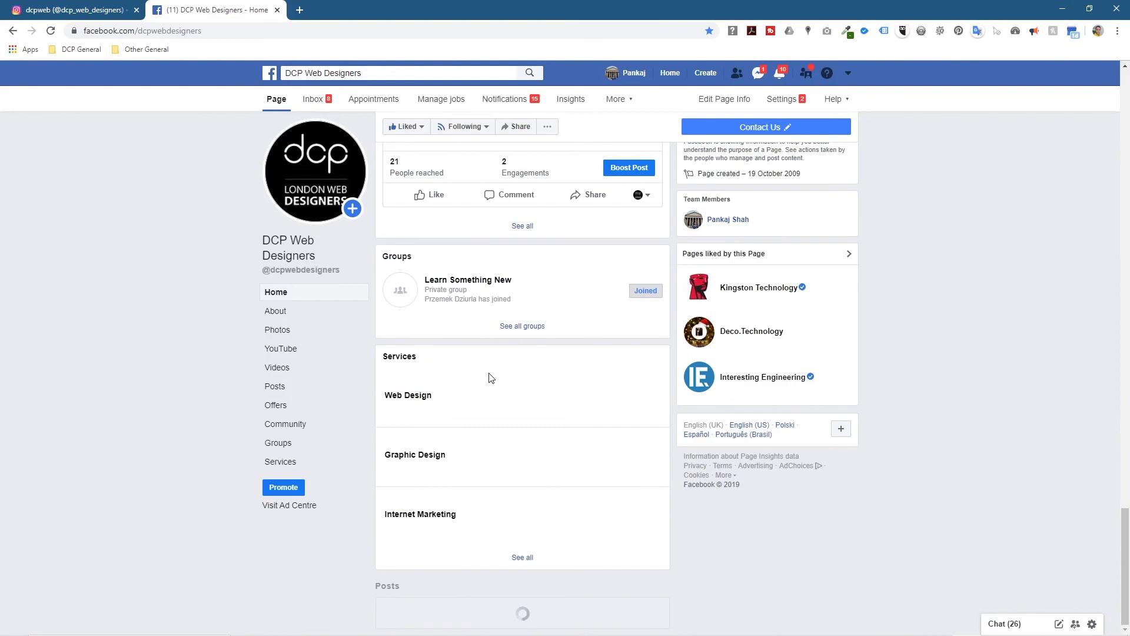
scroll(491, 377, down, 8)
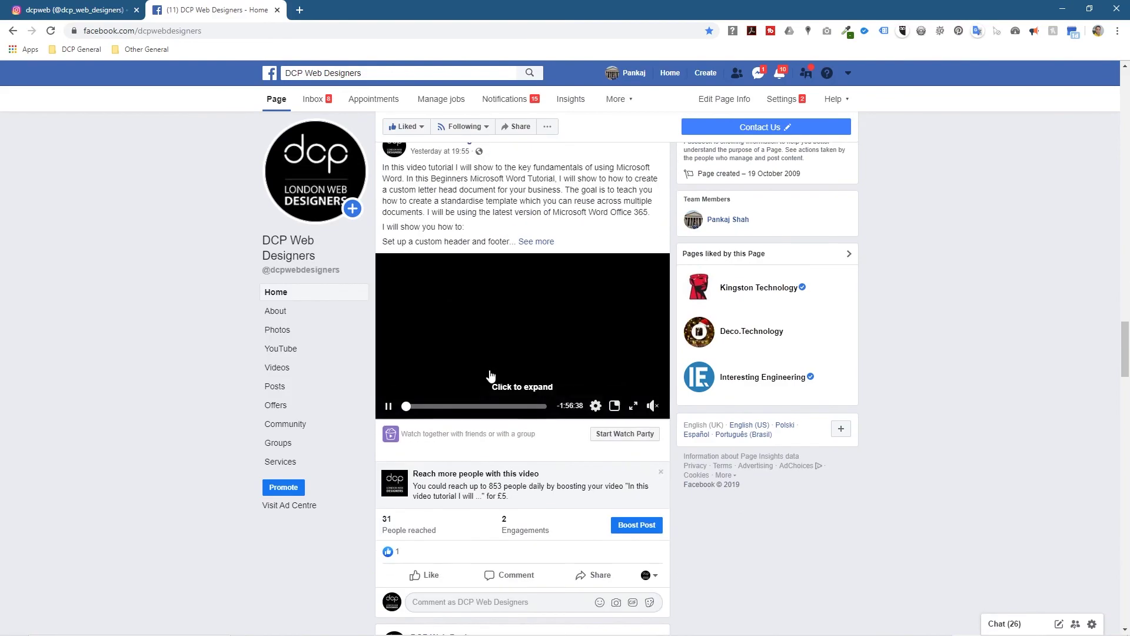
scroll(491, 374, up, 15)
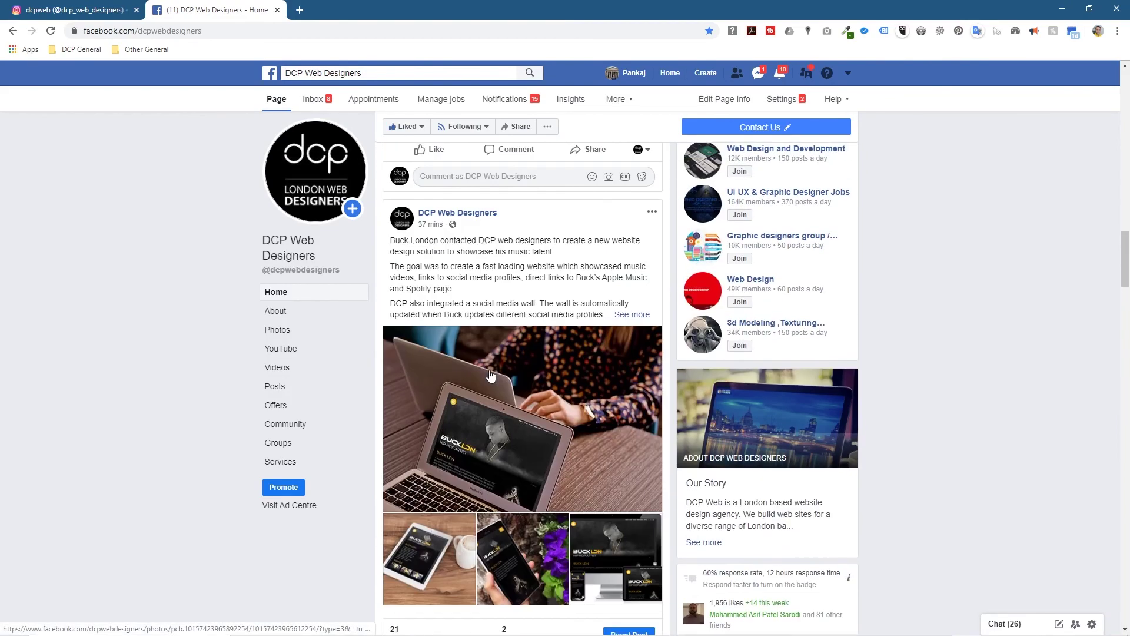
scroll(520, 398, down, 2)
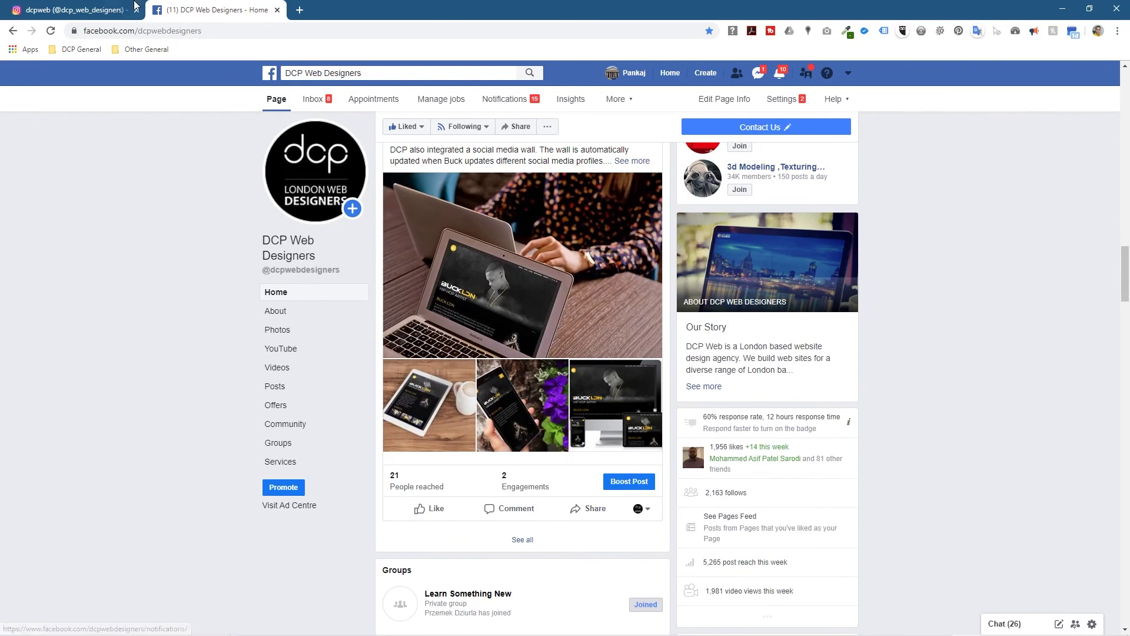
click(76, 10)
Step: Close the Bagoyoma post, view the neighbouring laptop website post, and return to the grid
click(97, 263)
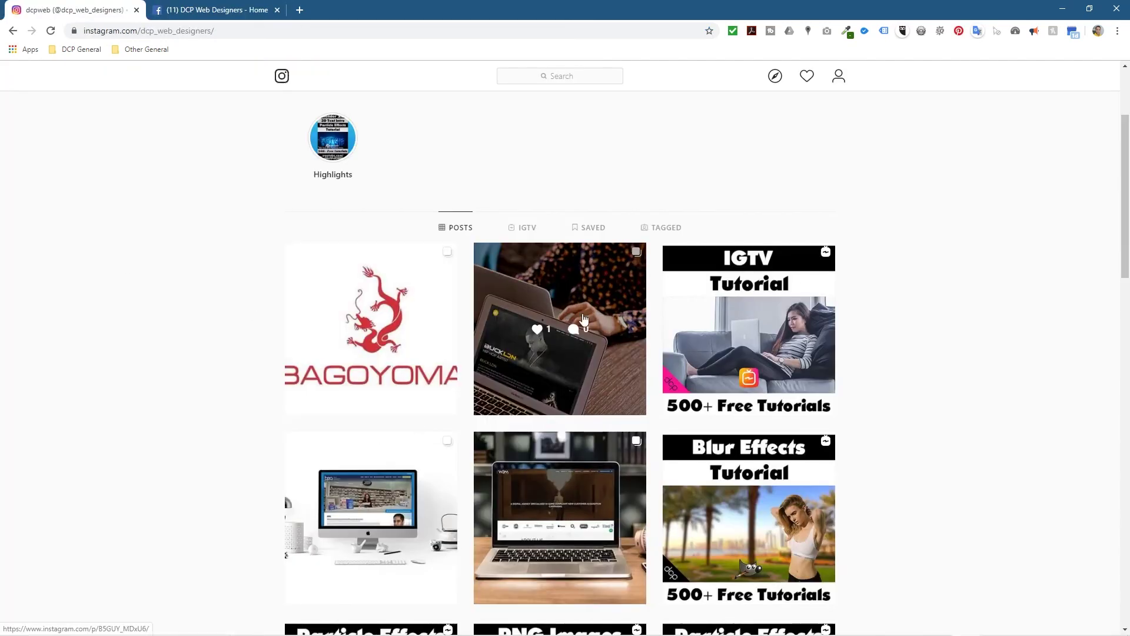
click(574, 287)
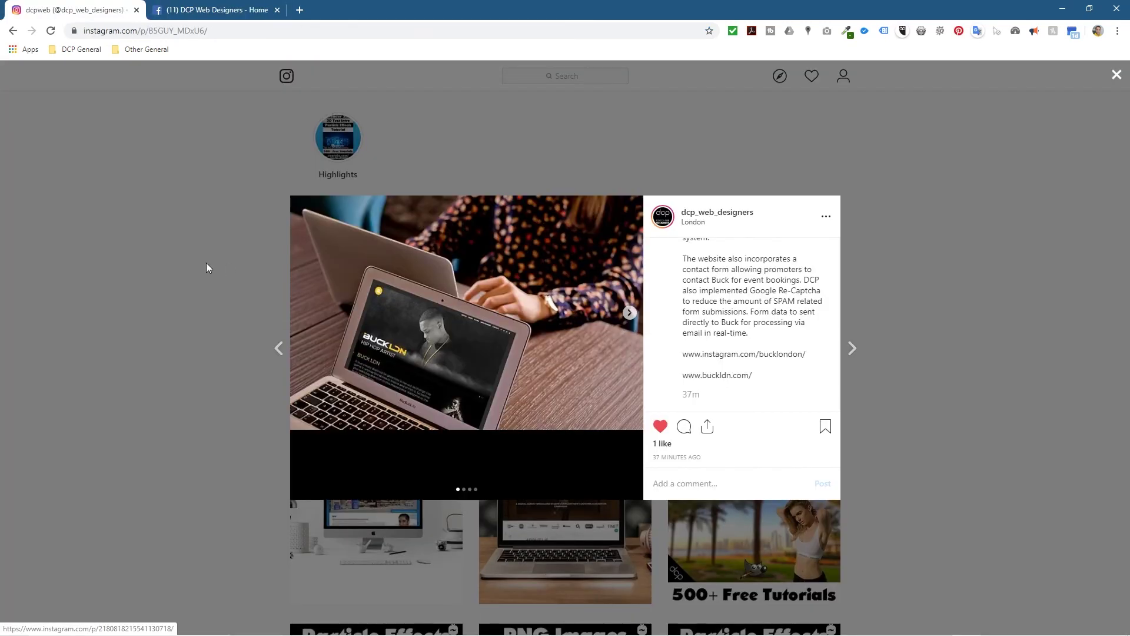
click(206, 264)
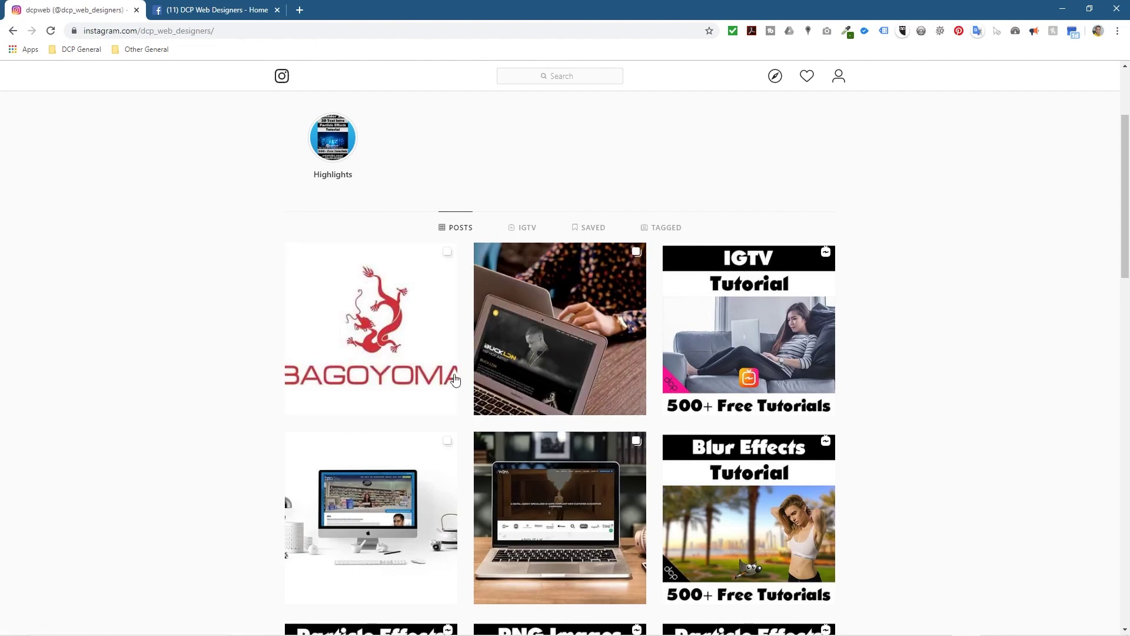
Step: Close the Facebook tab and scroll up to the profile header showing 1,029 posts
click(249, 6)
click(277, 10)
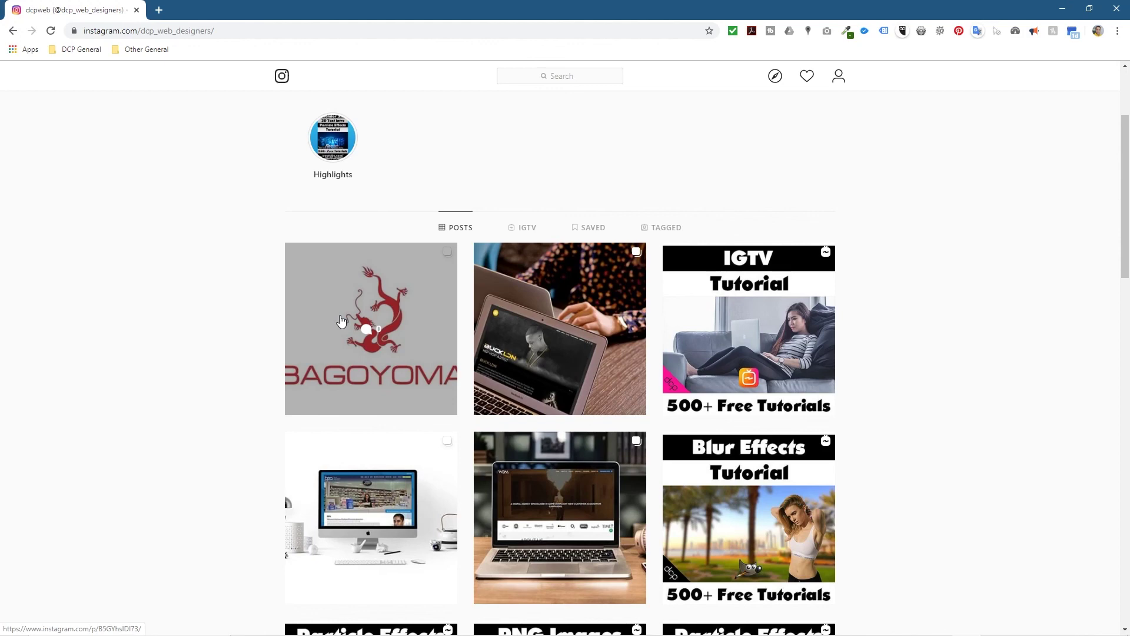
scroll(888, 216, up, 1)
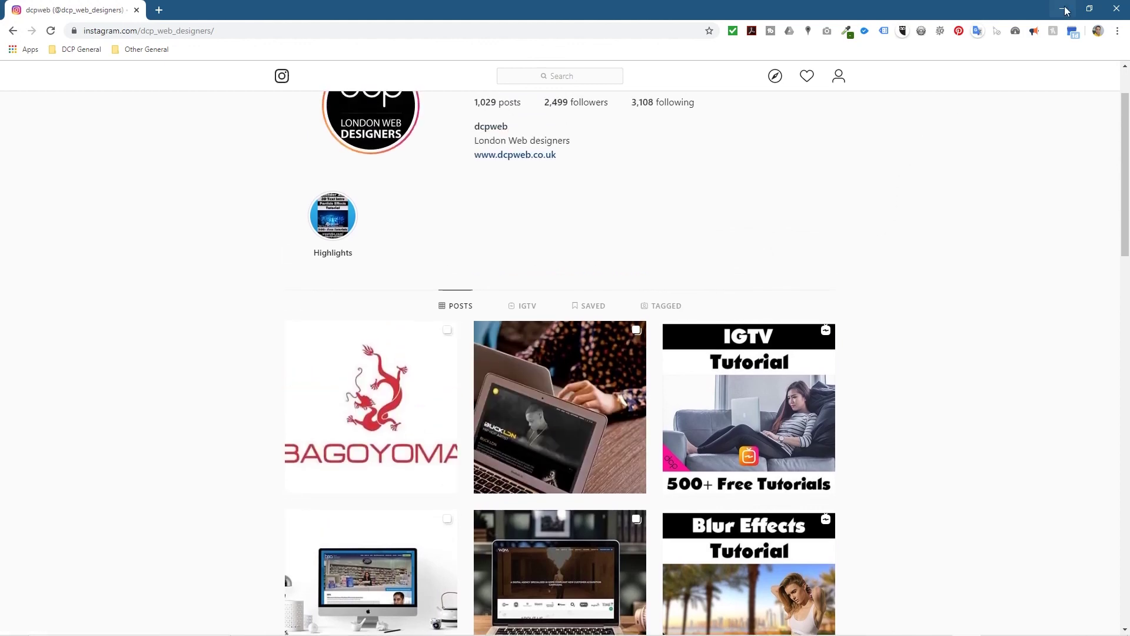